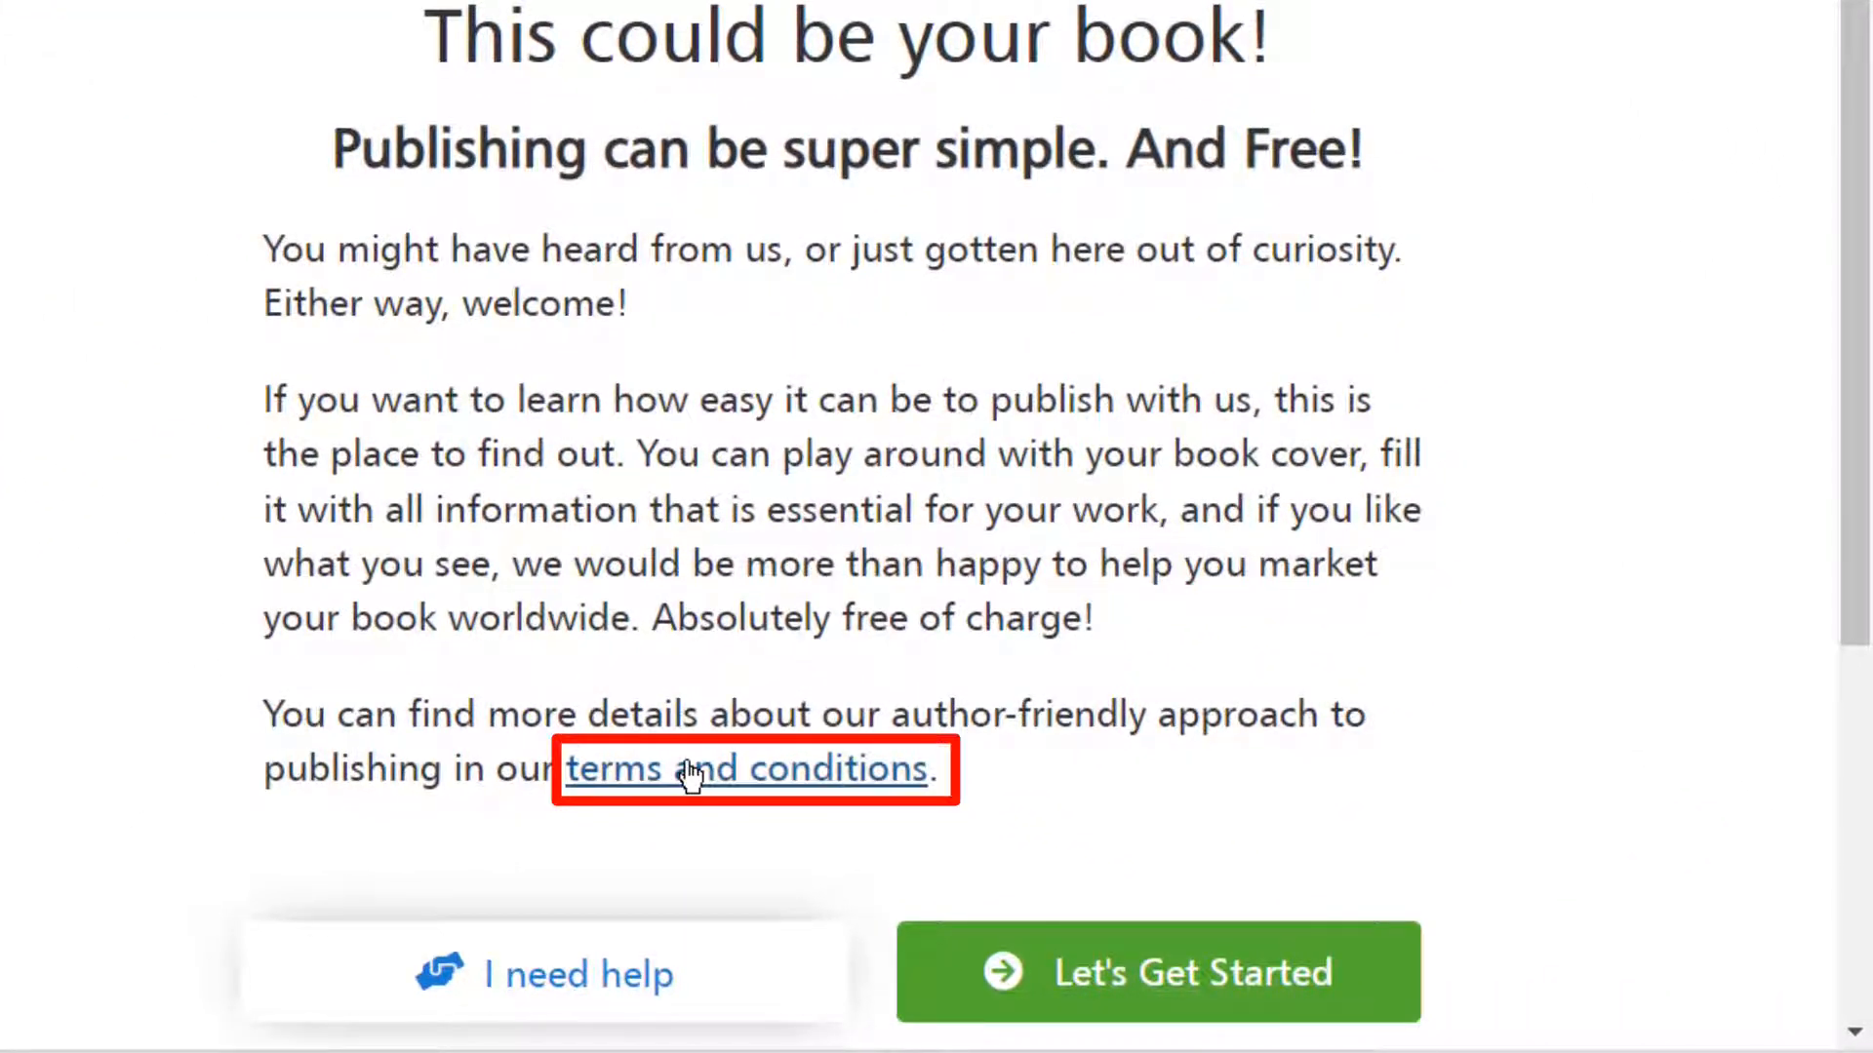
Download the publishing agreement linked from the terms and conditions and open the PDF for reading
left_click(689, 773)
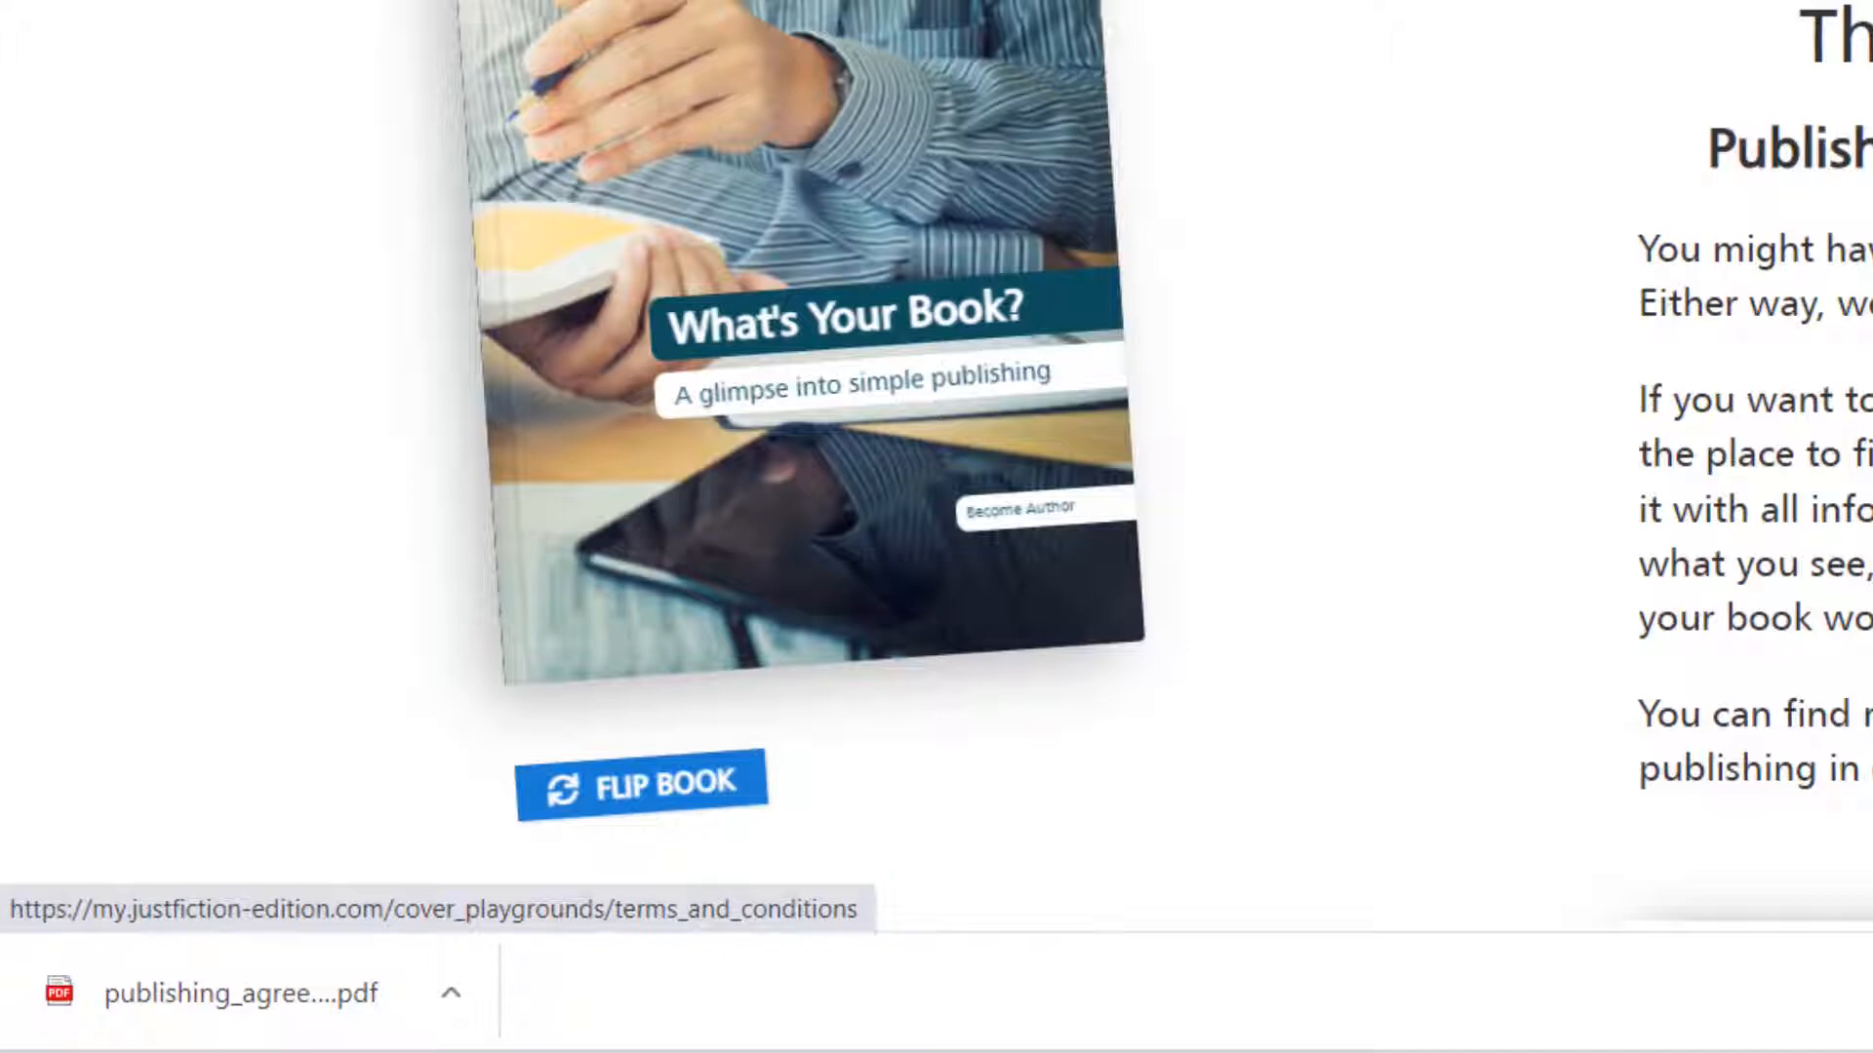
left_click(251, 1037)
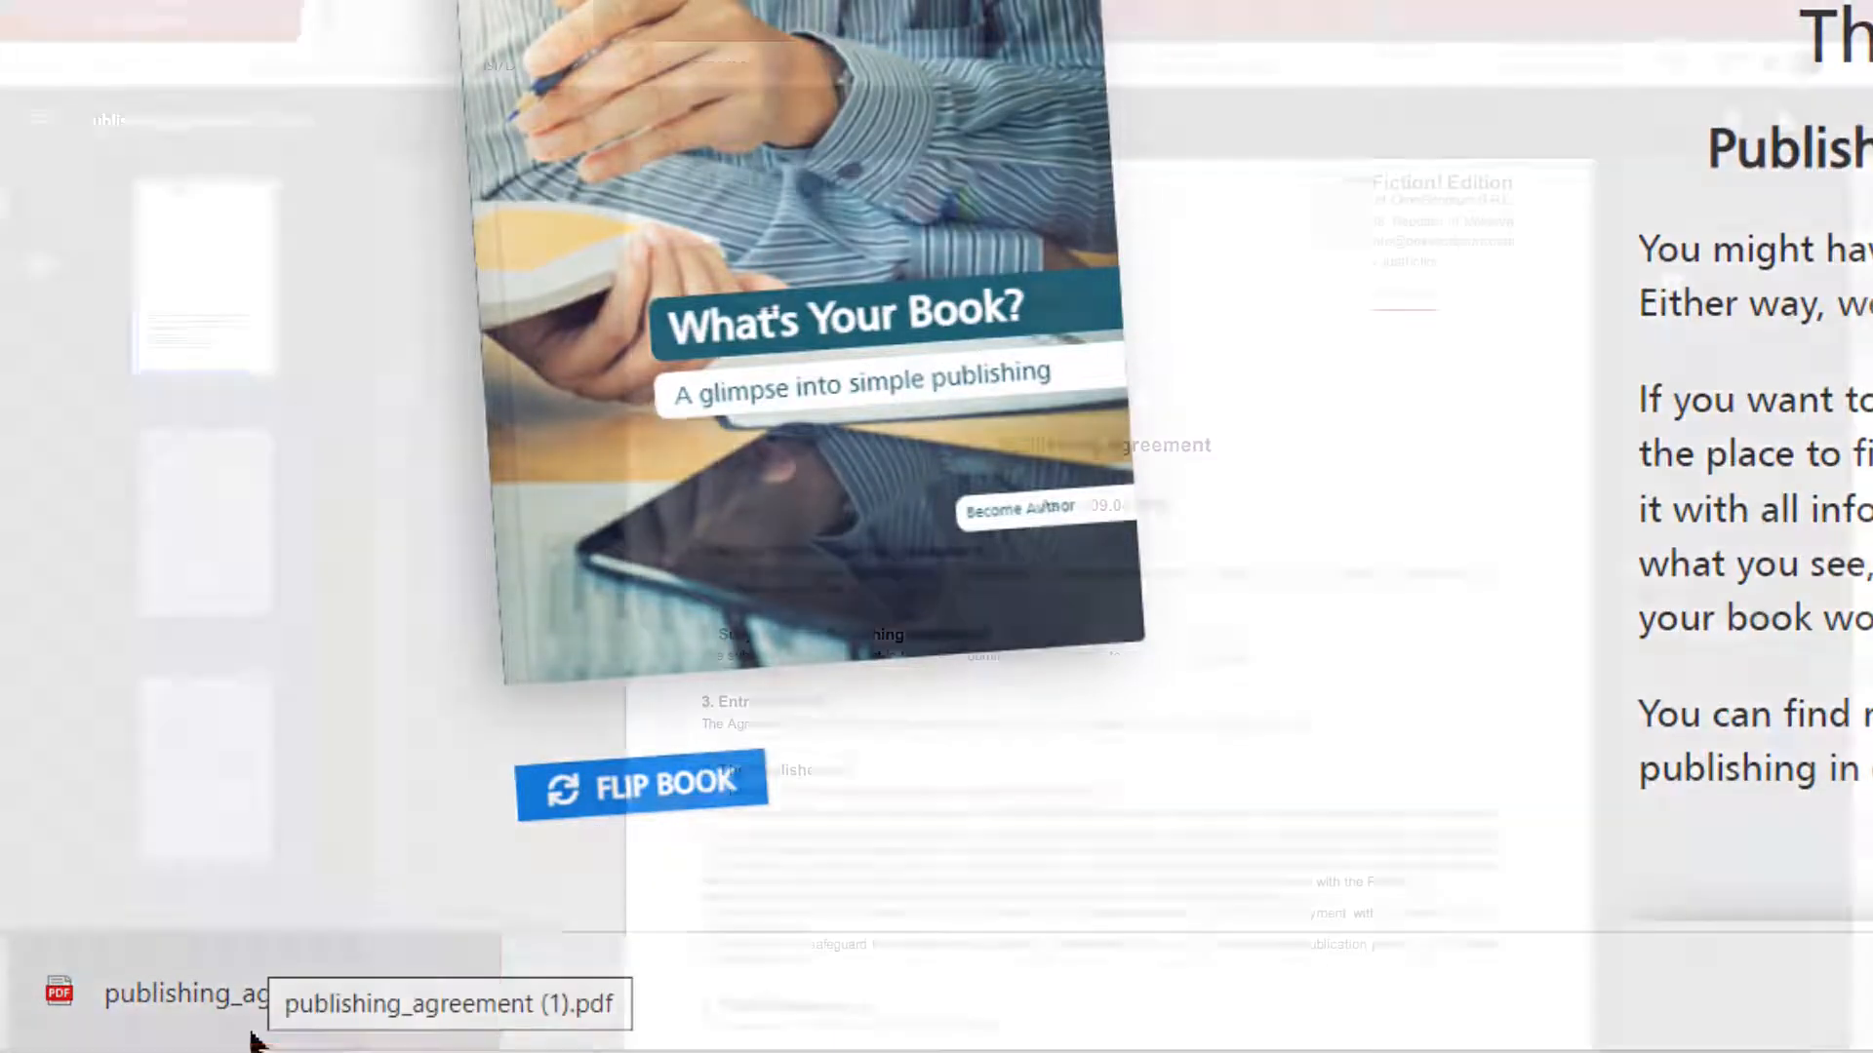
middle_click(1659, 344)
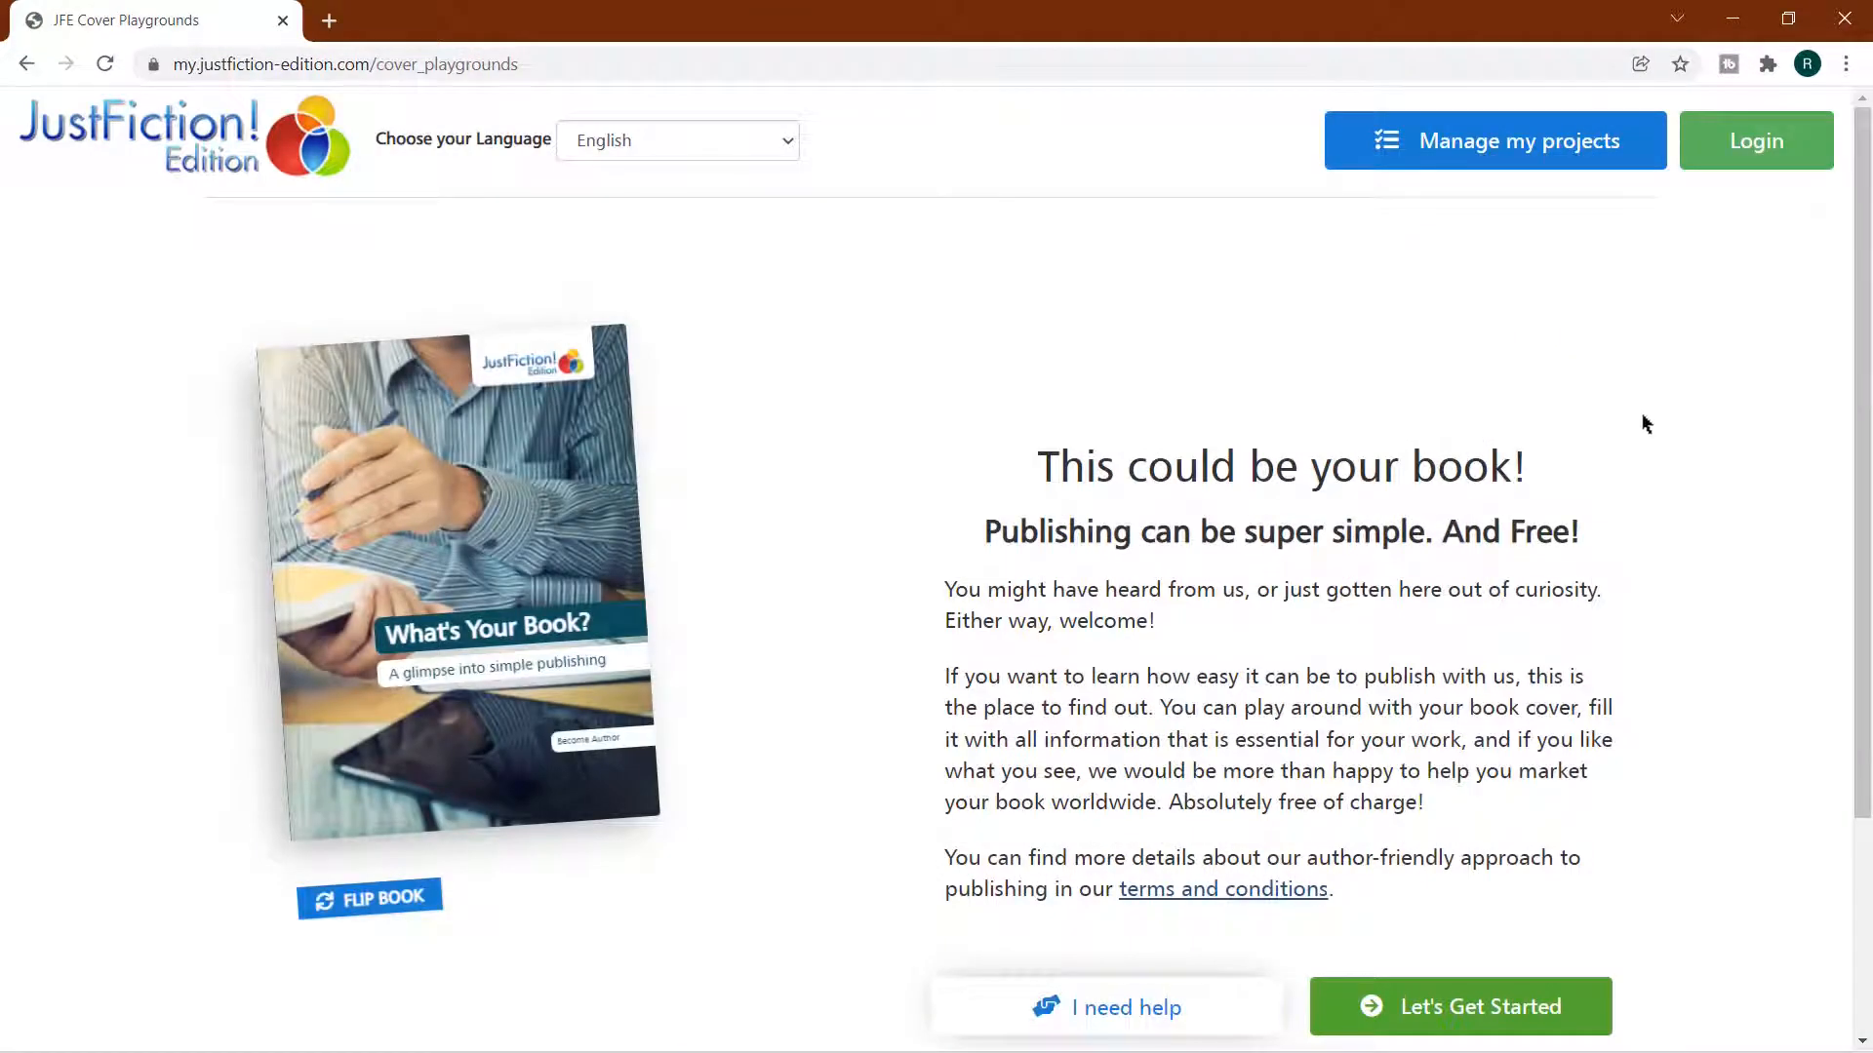
Start the book project and choose the purple Milky Way picture with a lone tree as cover image, searching for "galaxy"
left_click(1500, 1029)
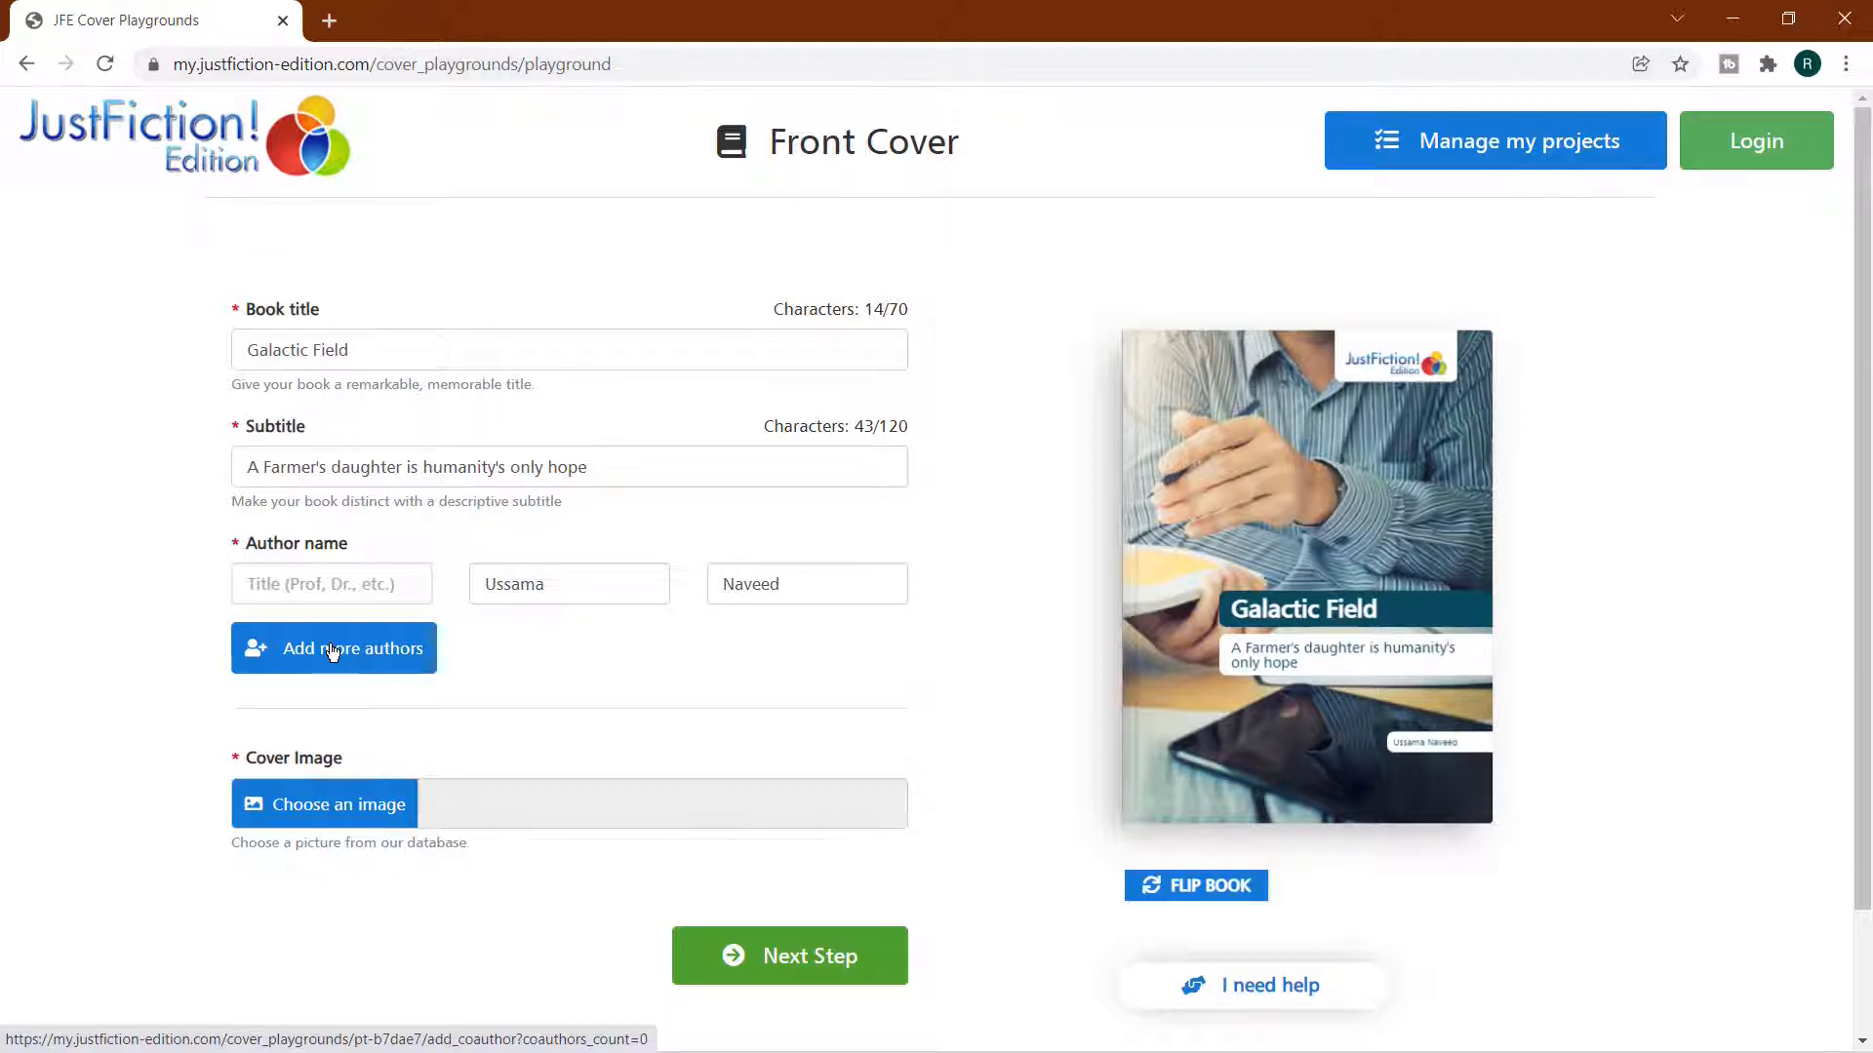
left_click(332, 811)
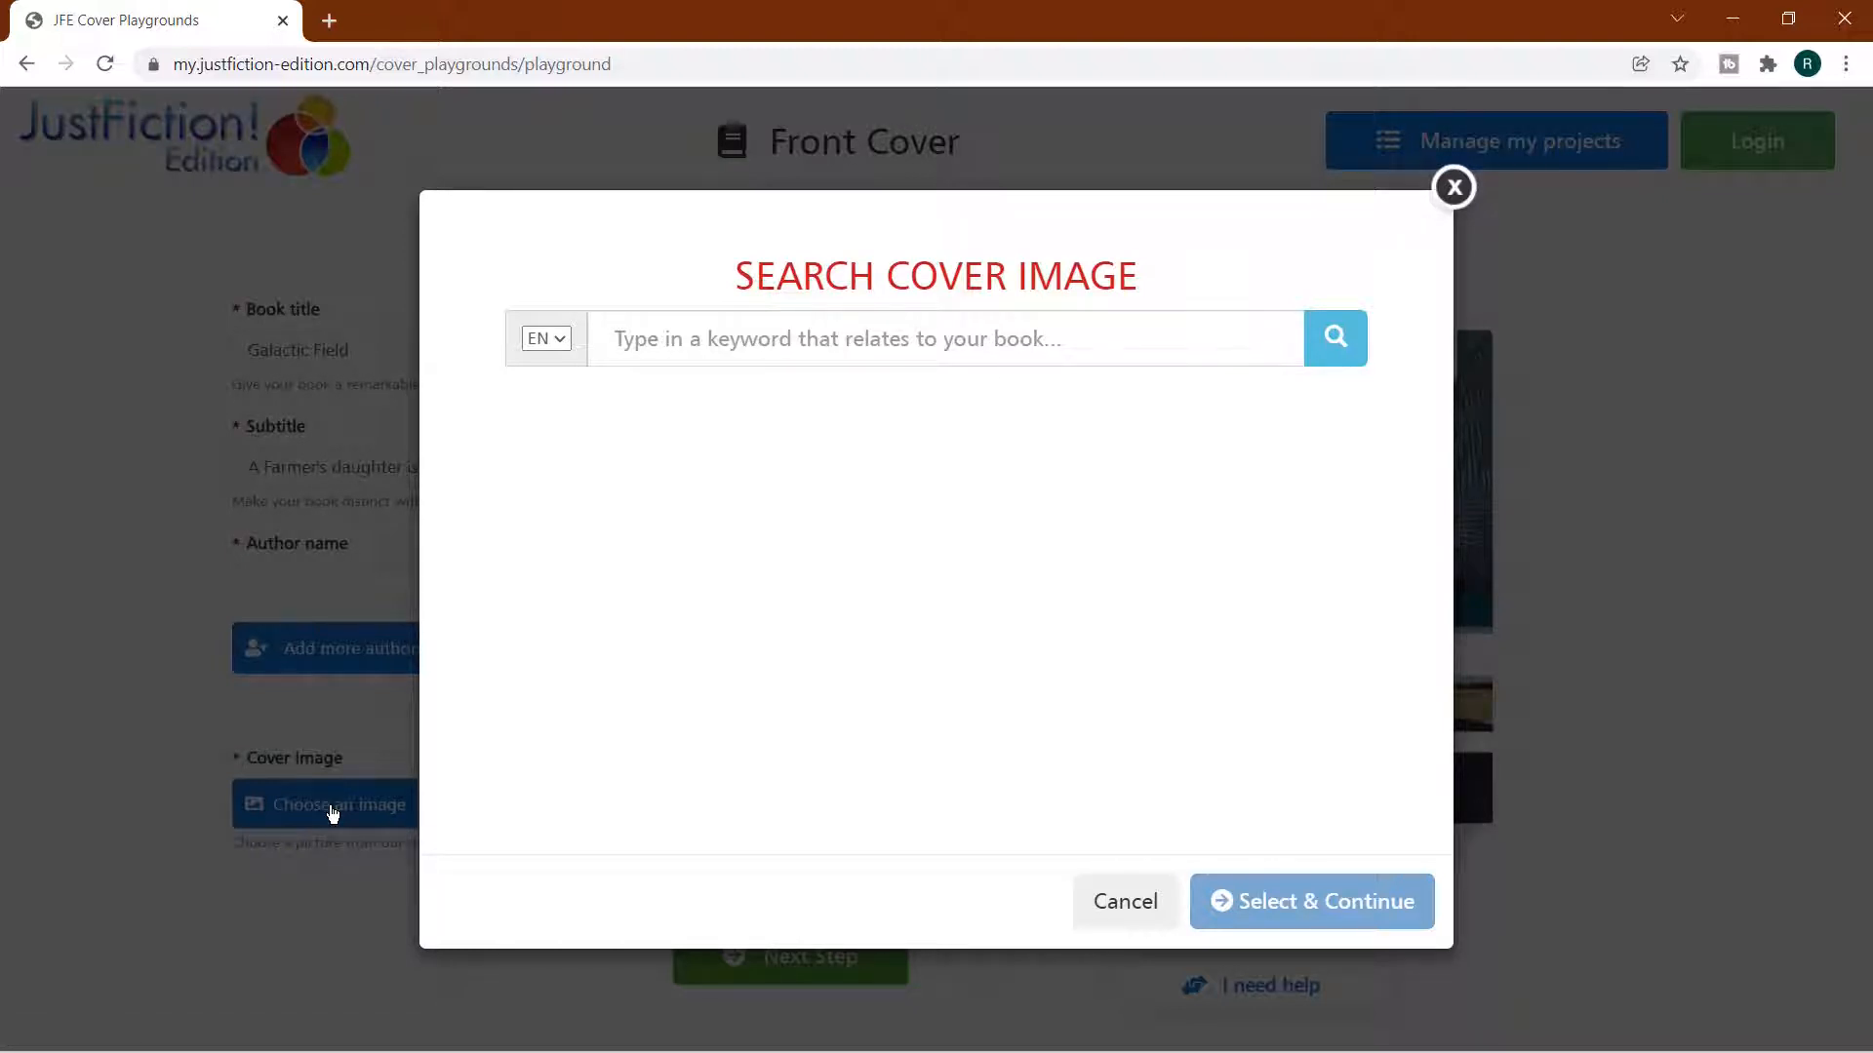
left_click(706, 347)
type("galaxy")
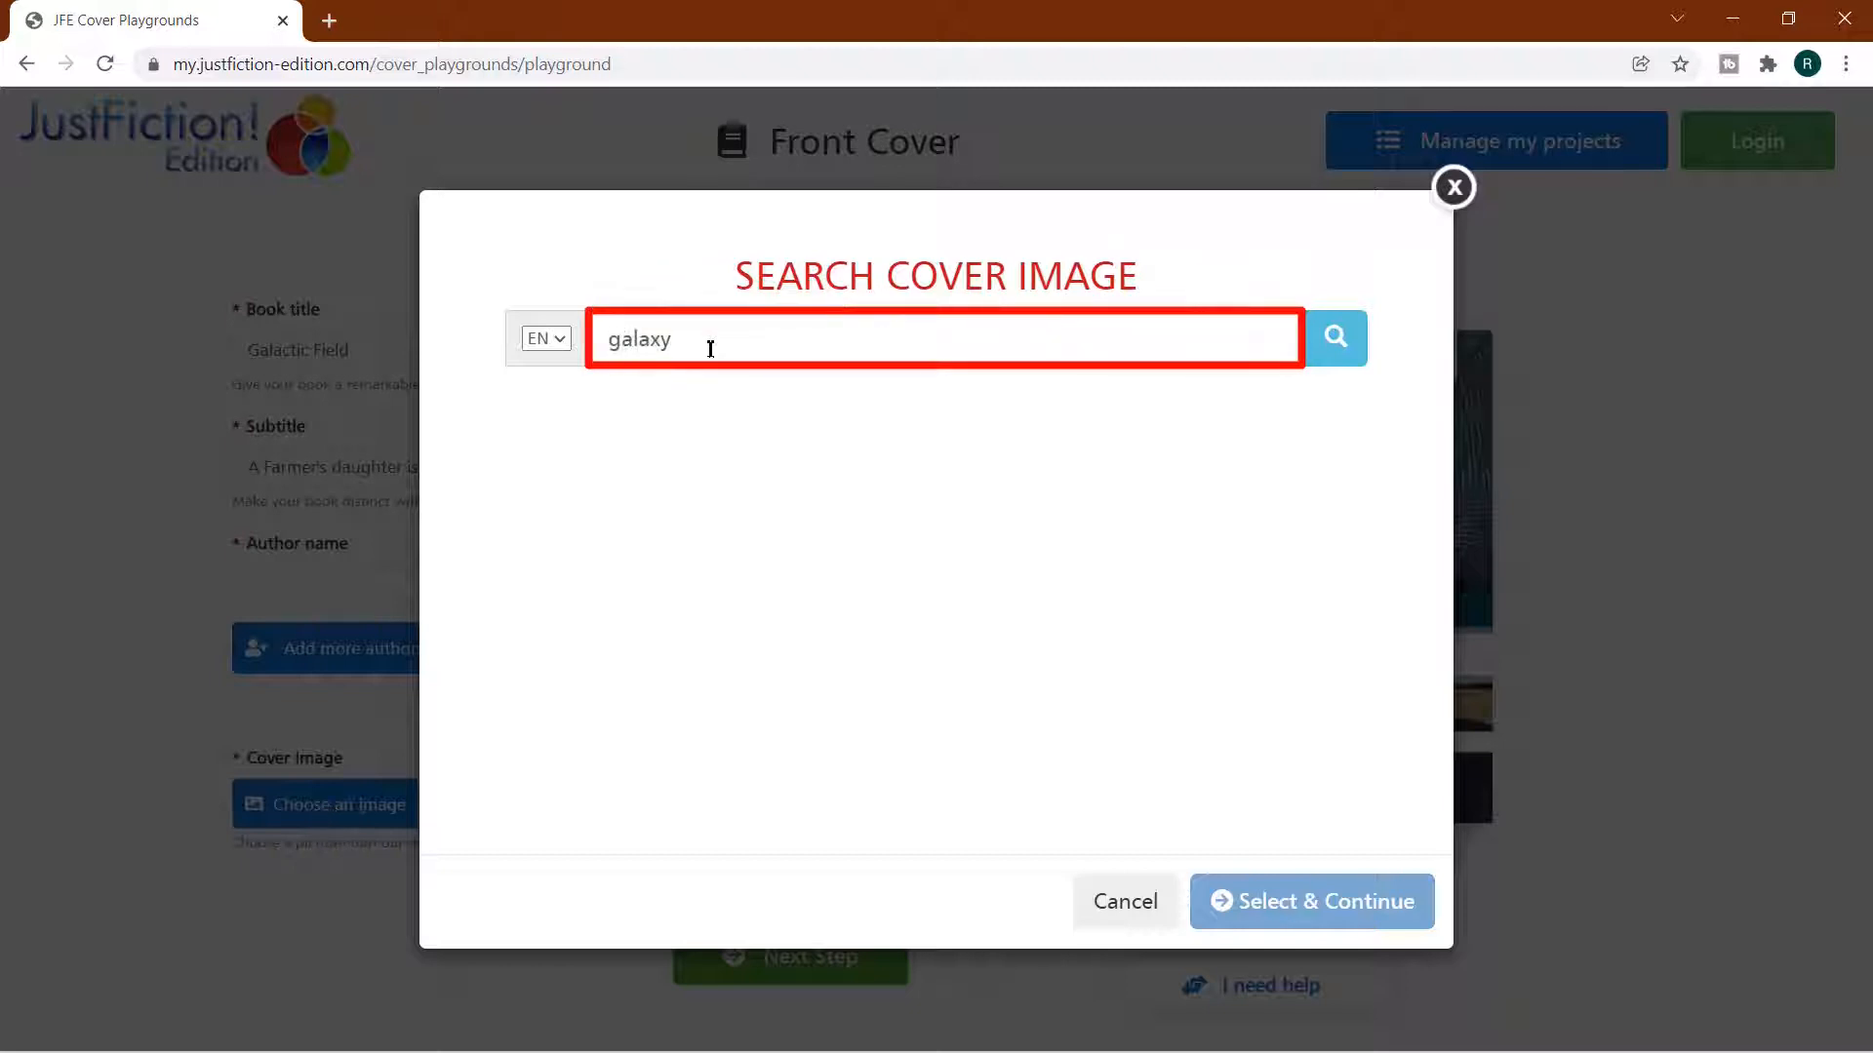
key("Return")
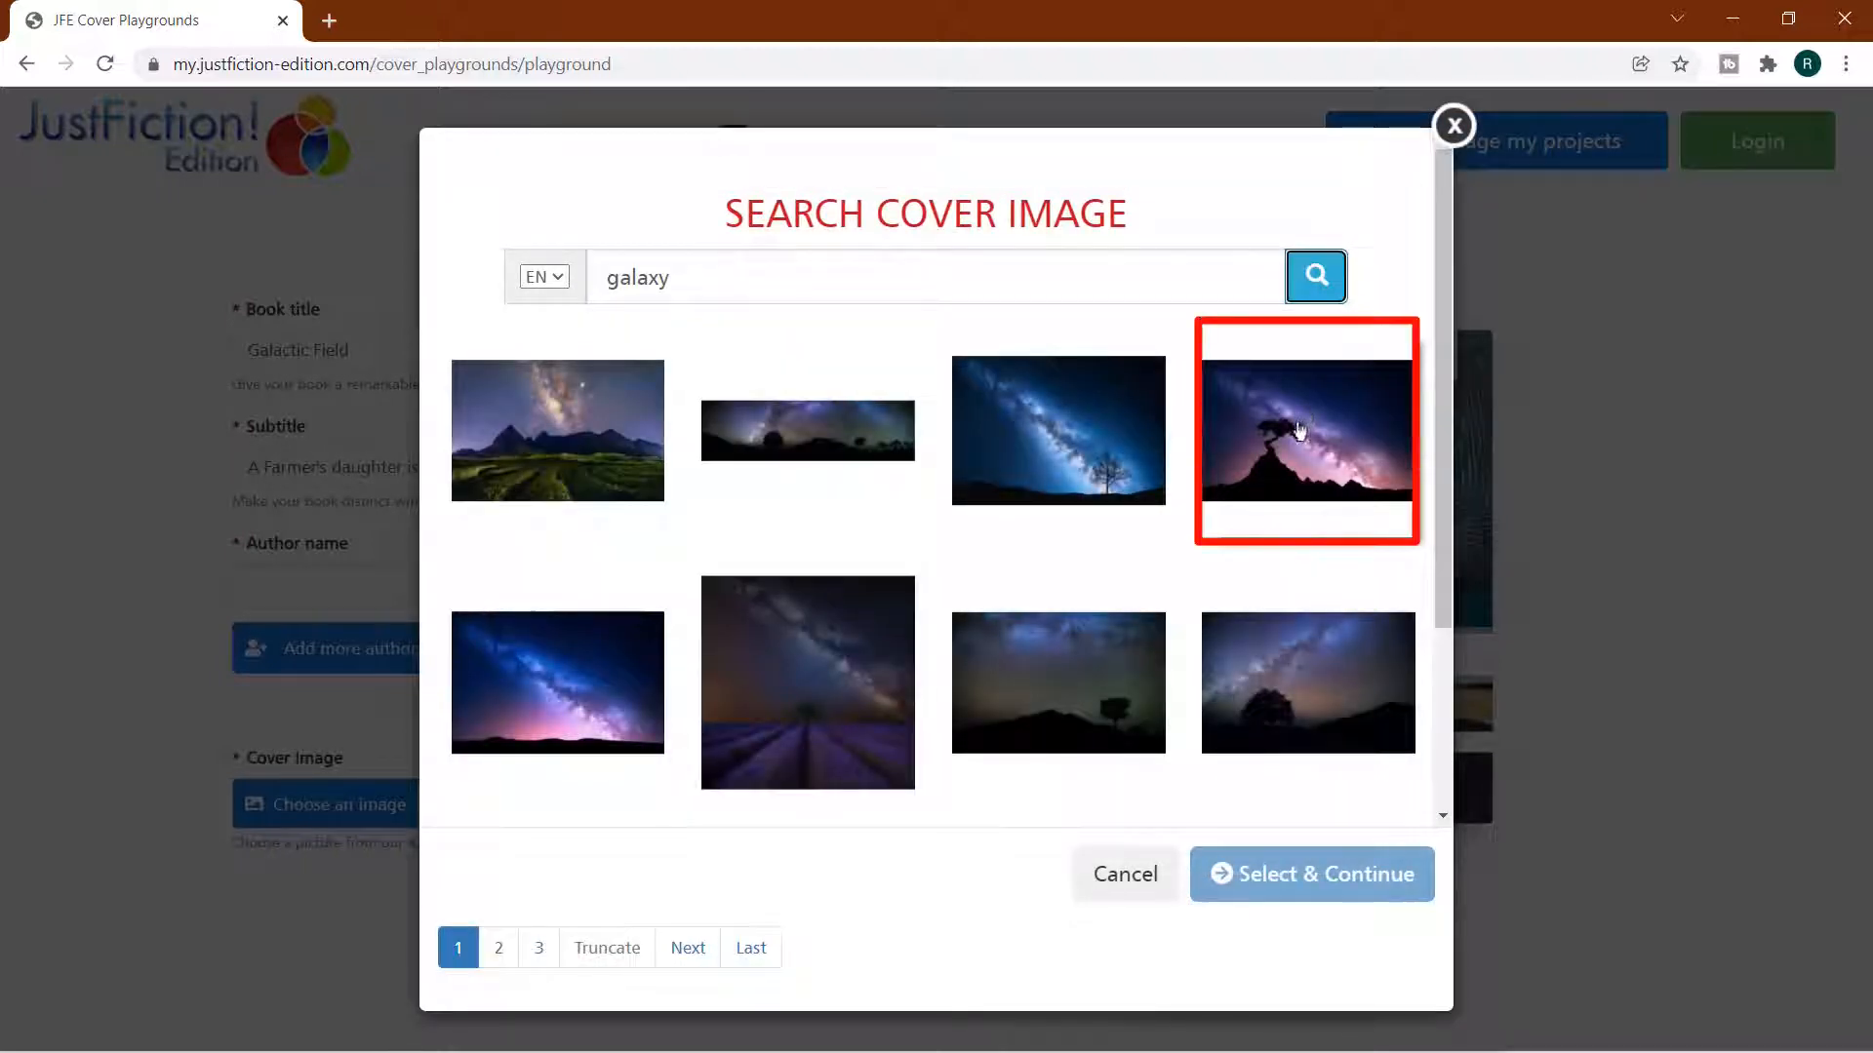
left_click(1296, 438)
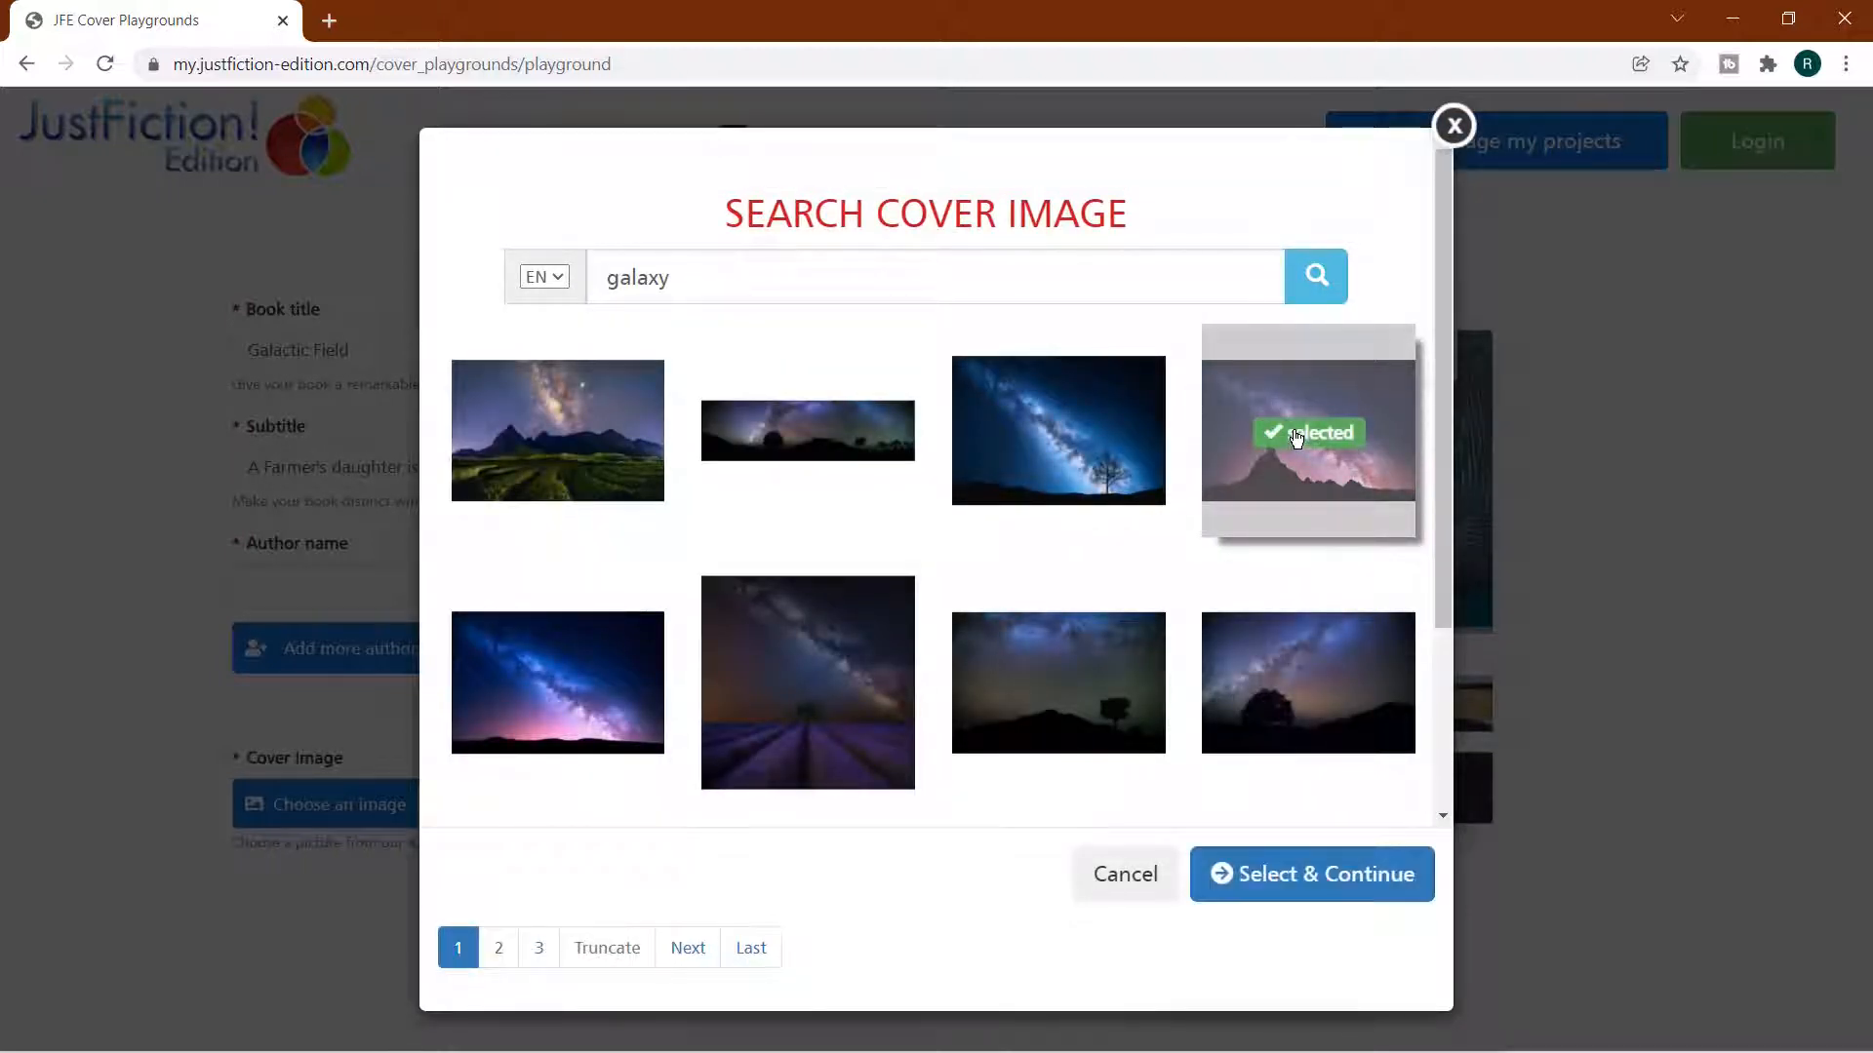
left_click(1263, 894)
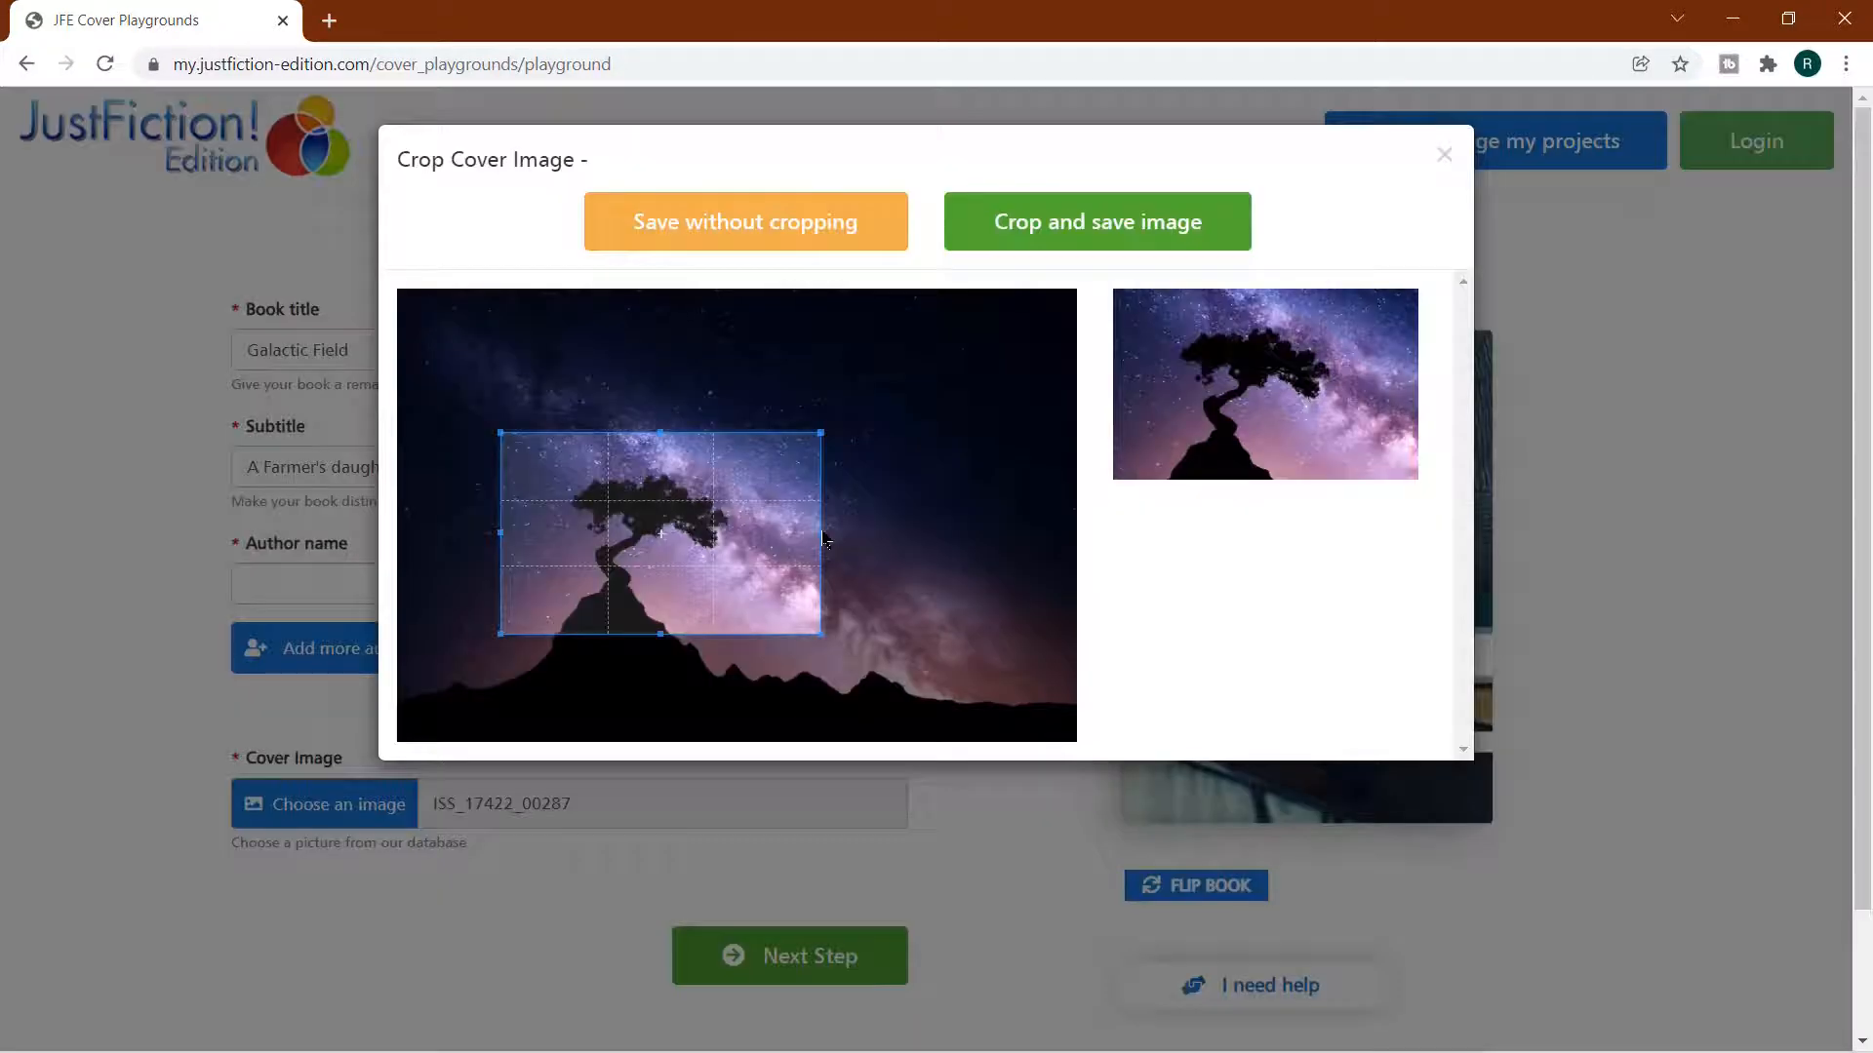
Crop the cover image around the tree and the bright part of the Milky Way, and save the crop
left_click_drag(824, 539, 735, 541)
left_click_drag(652, 595, 676, 496)
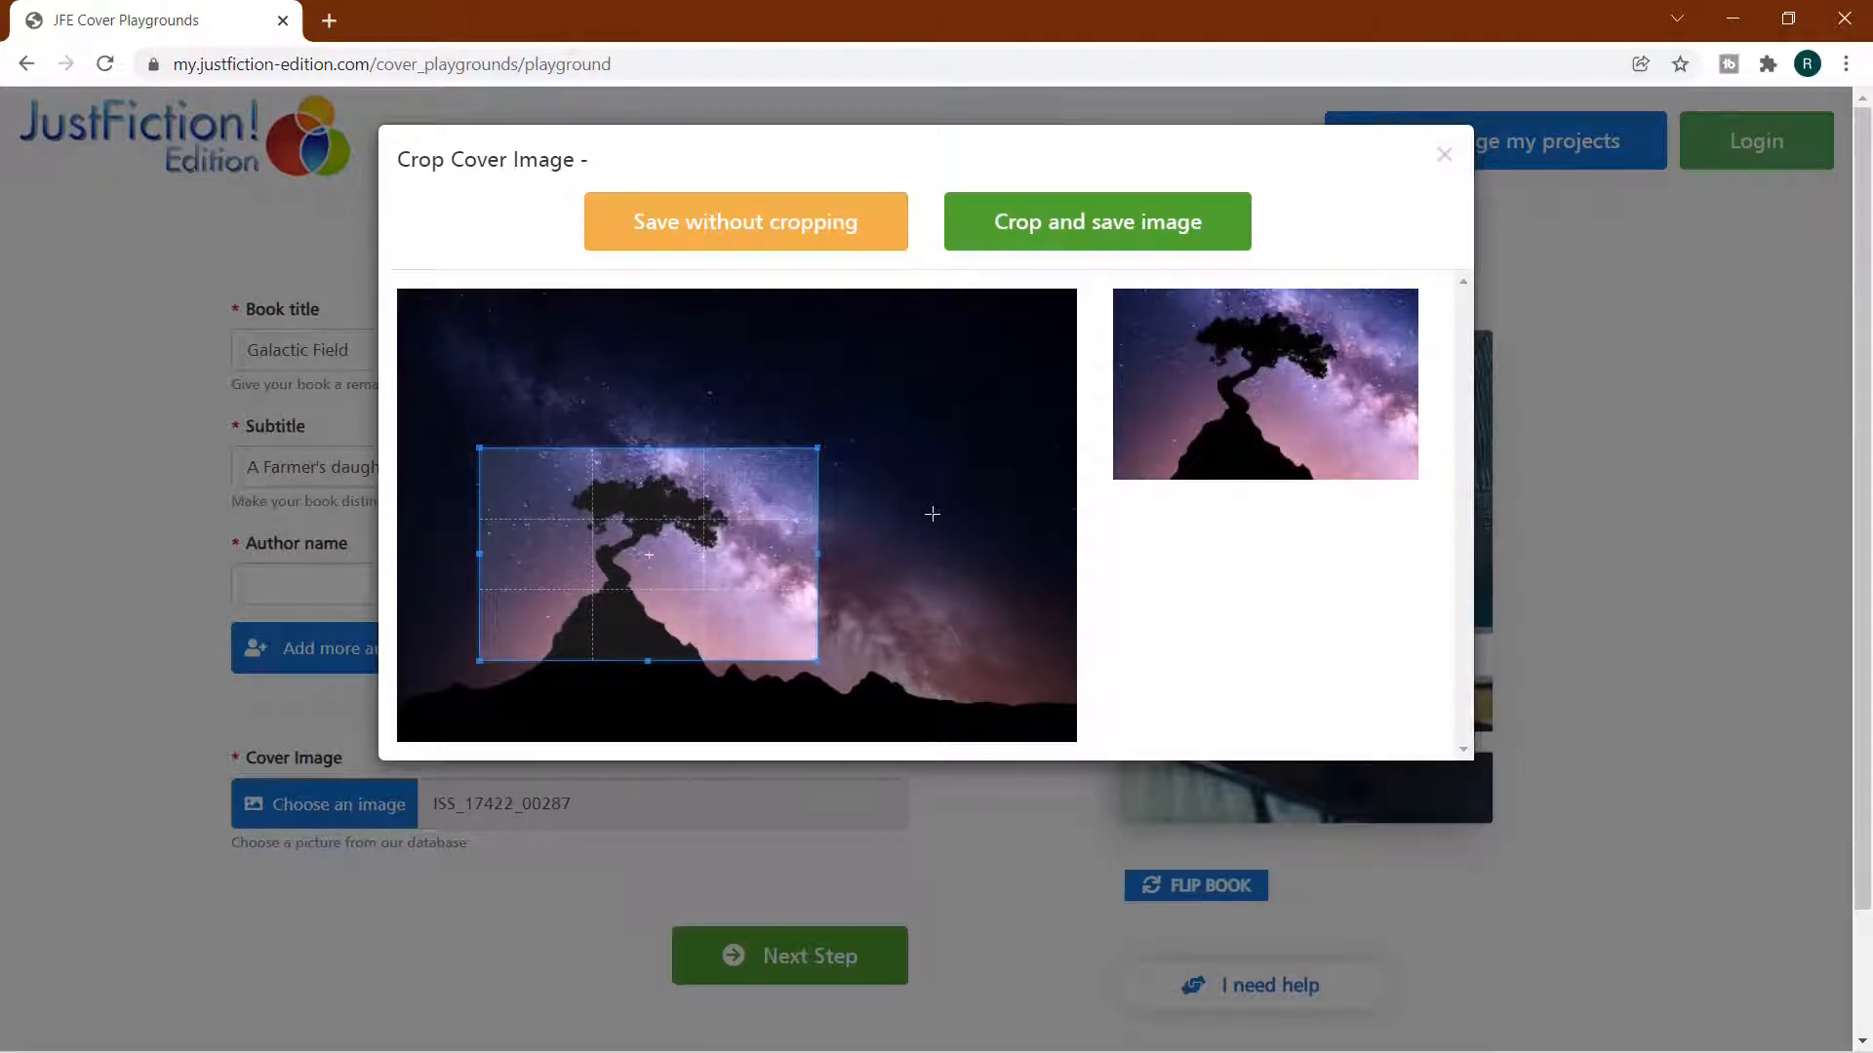
left_click(1126, 228)
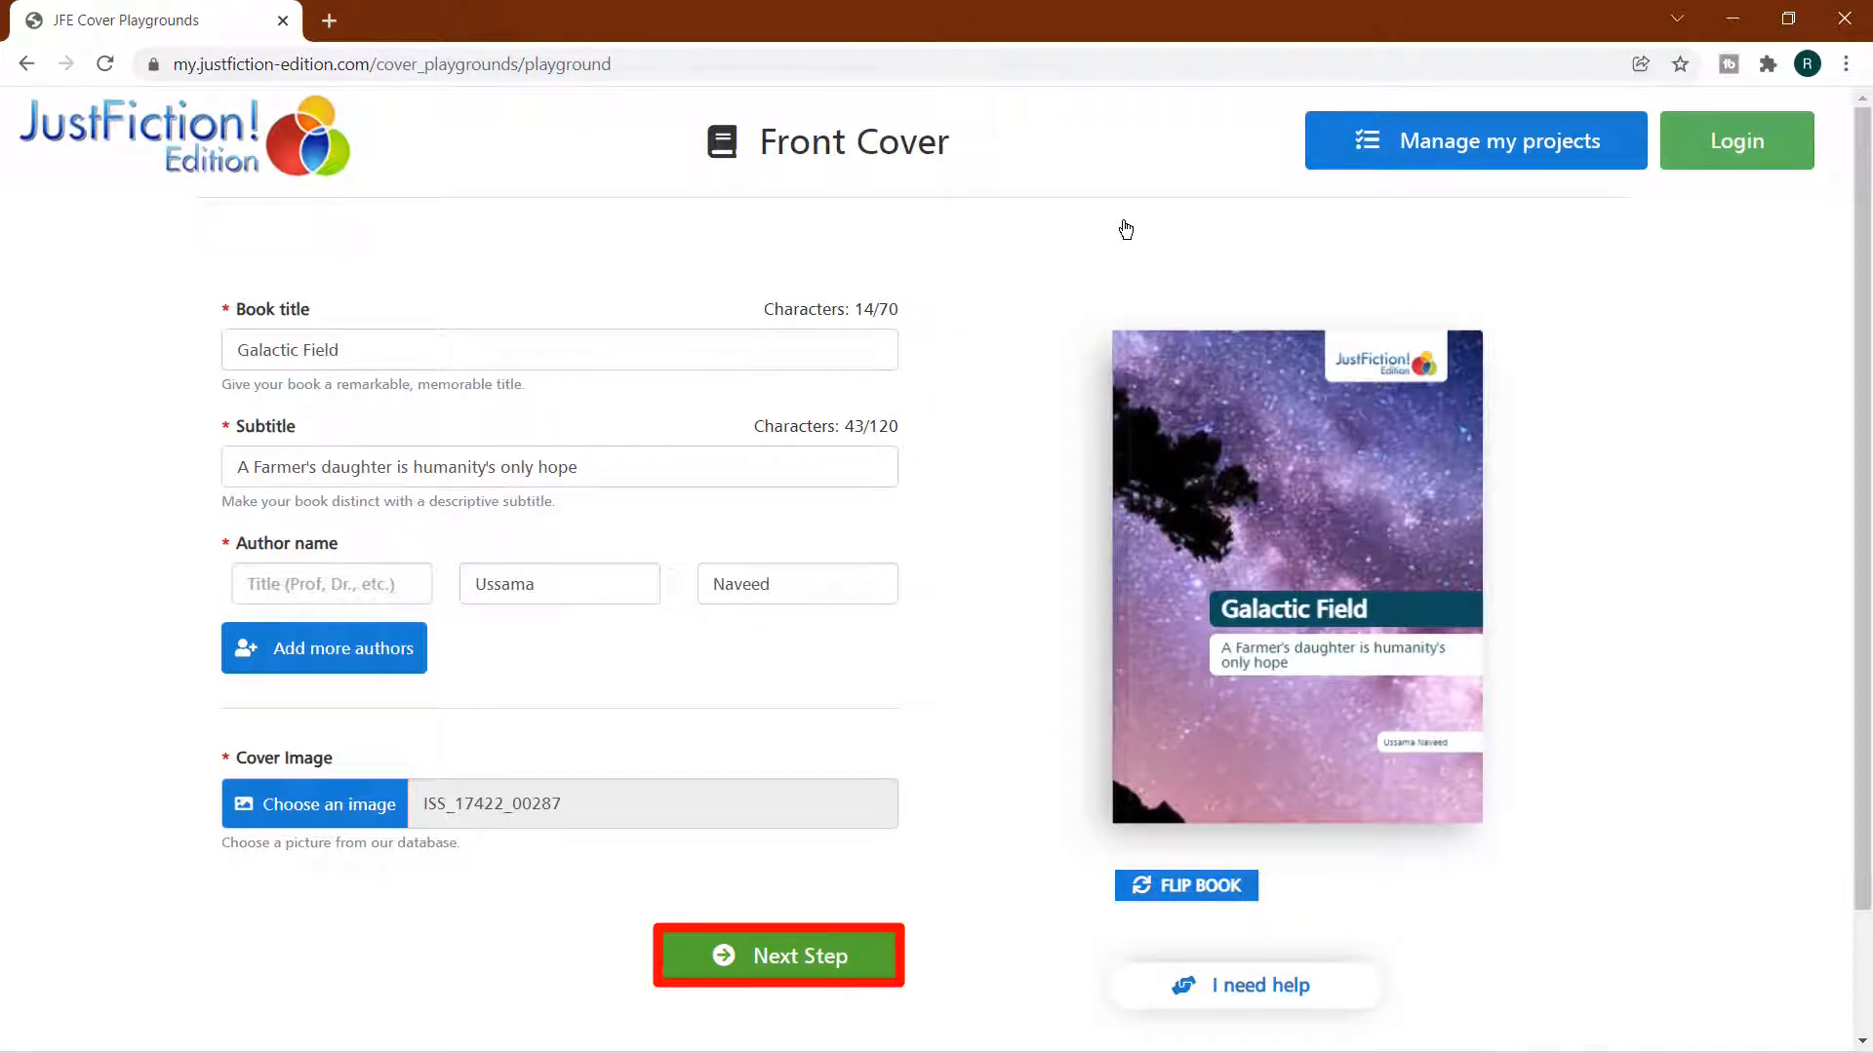
In the back cover summary, bold "Aligned dust grains also emit polarized infrared emission" and italicize "Milky Way" in the phrase "dust clouds in the Milky Way"
left_click(817, 968)
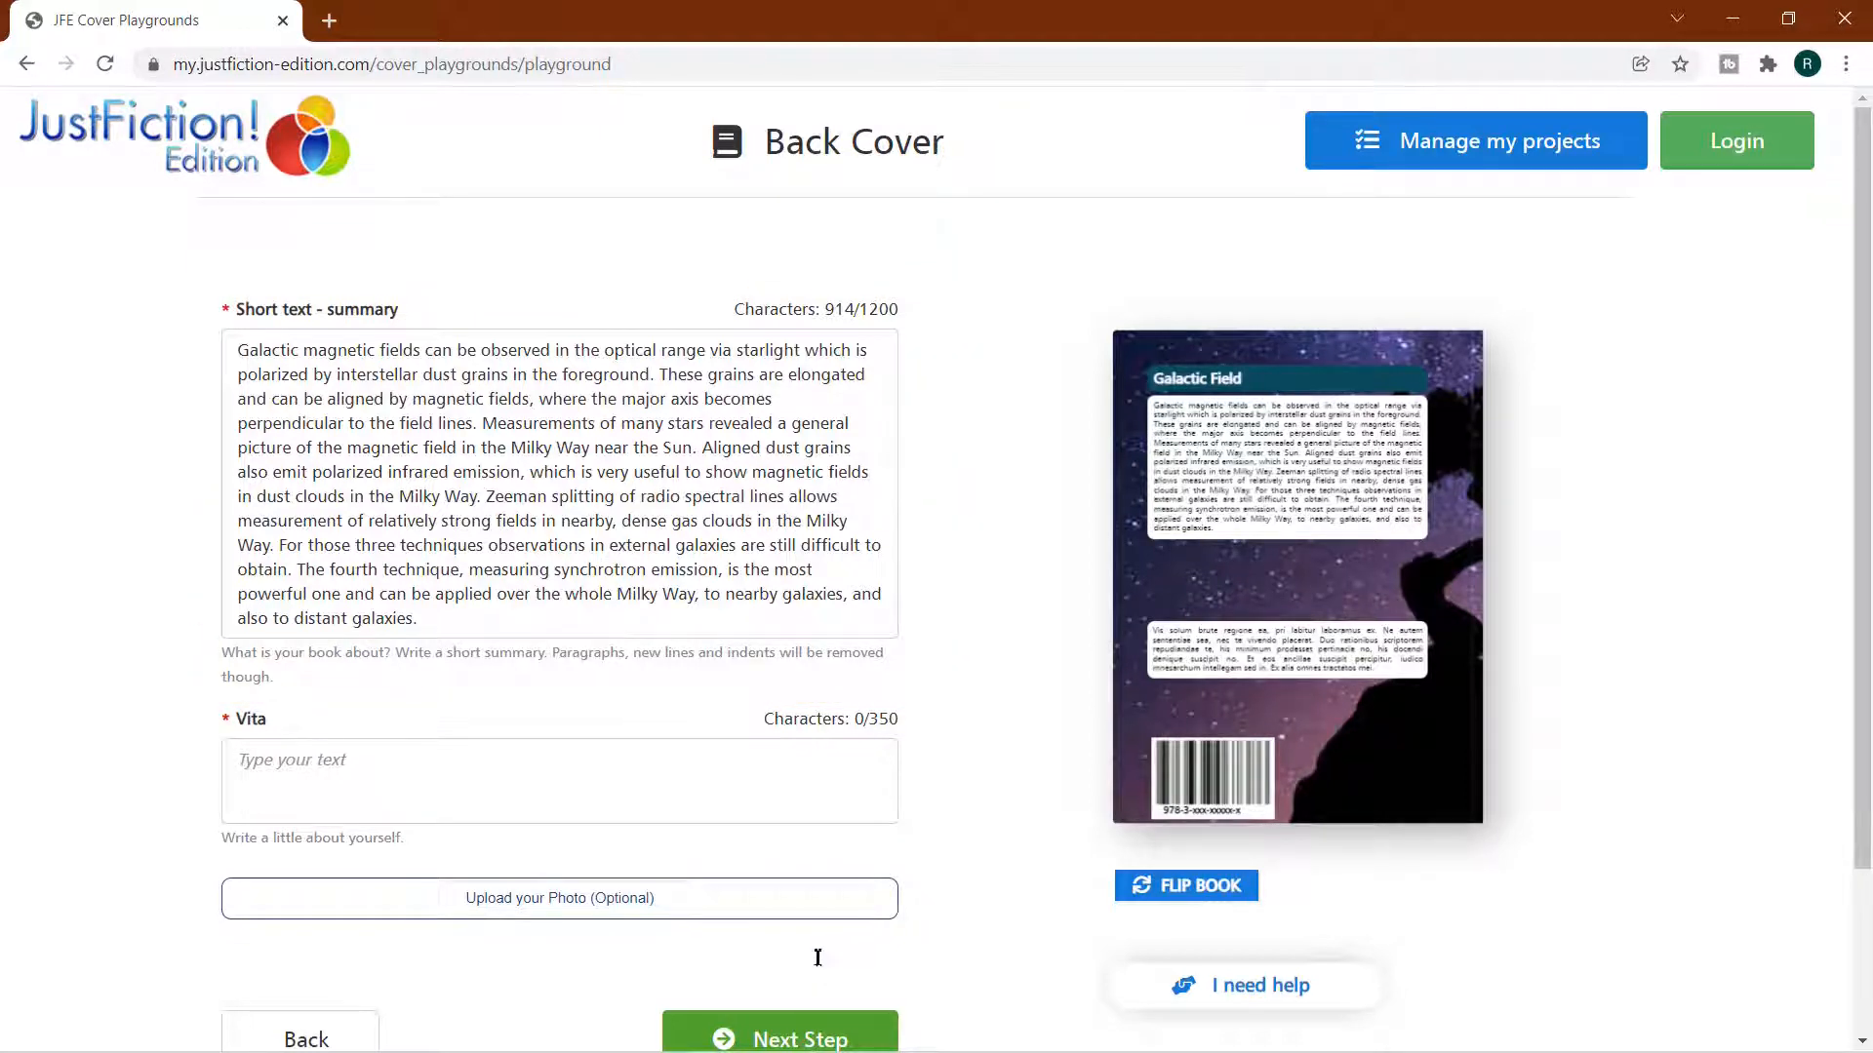
left_click(707, 450)
left_click_drag(707, 451, 520, 473)
left_click(347, 400)
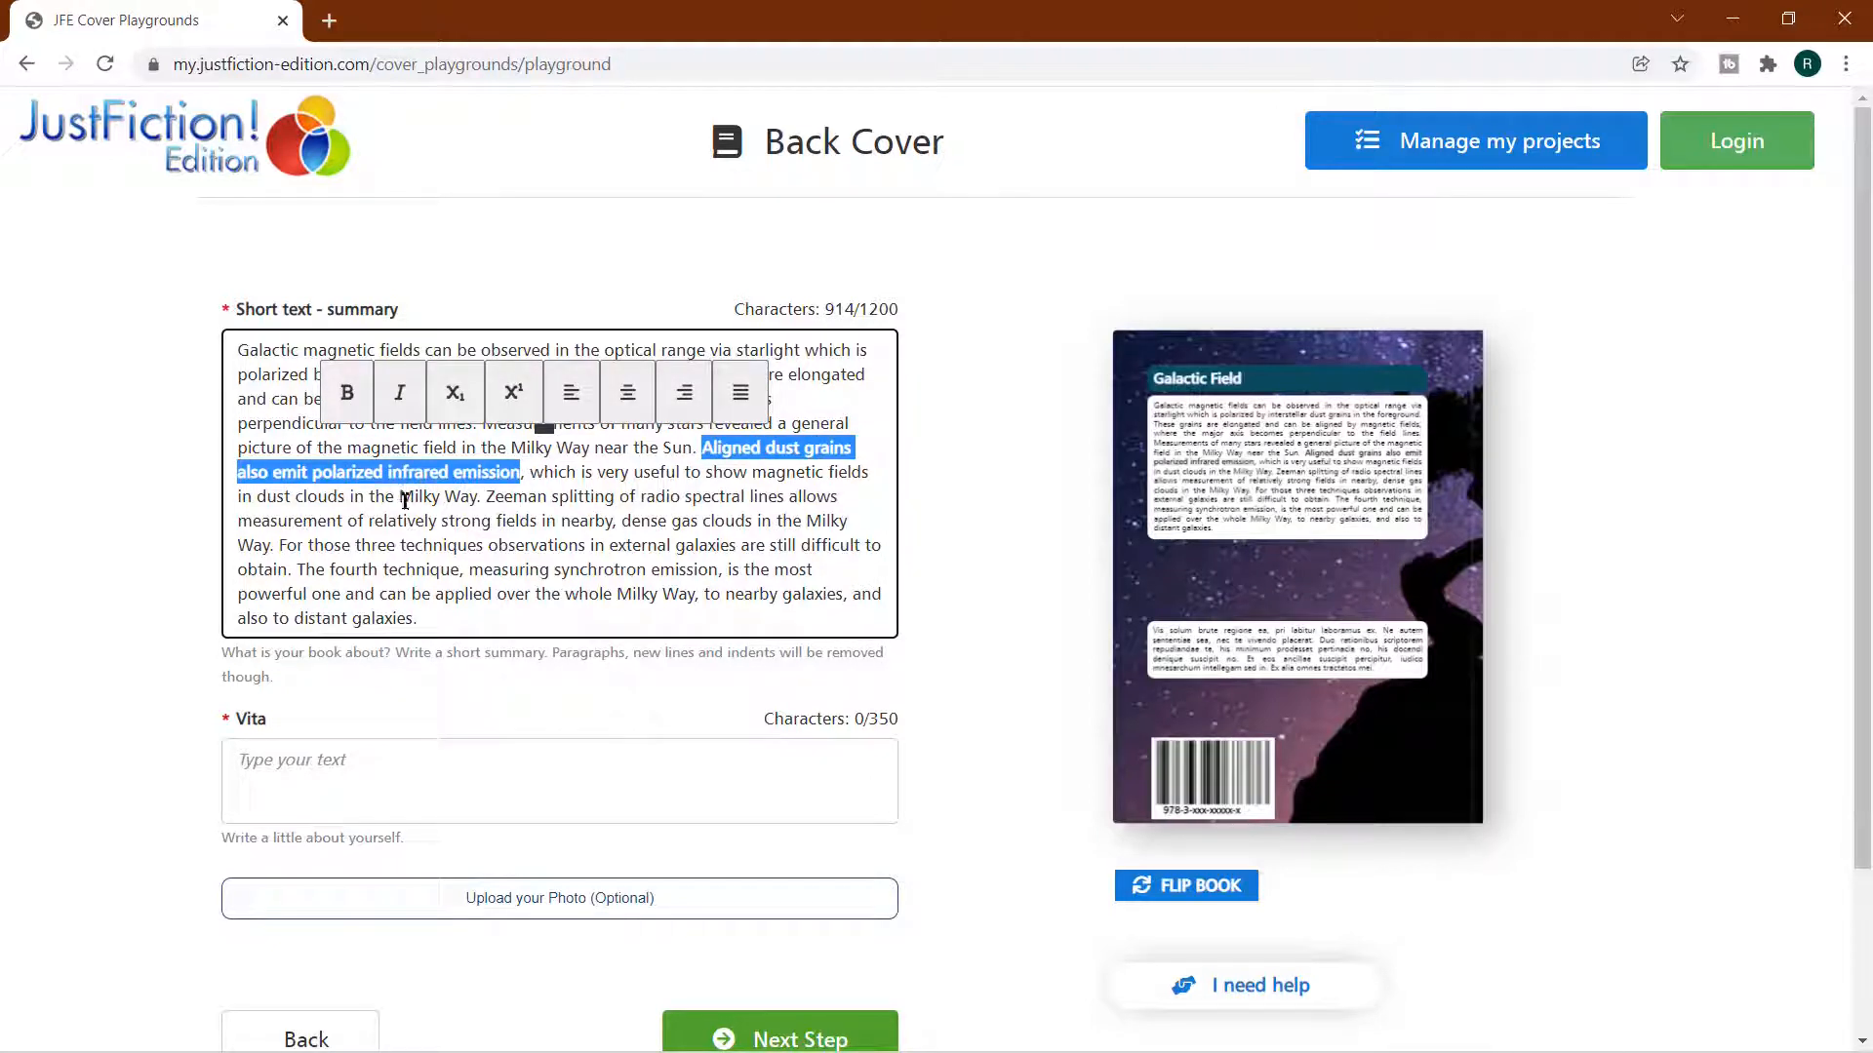
left_click_drag(405, 500, 477, 504)
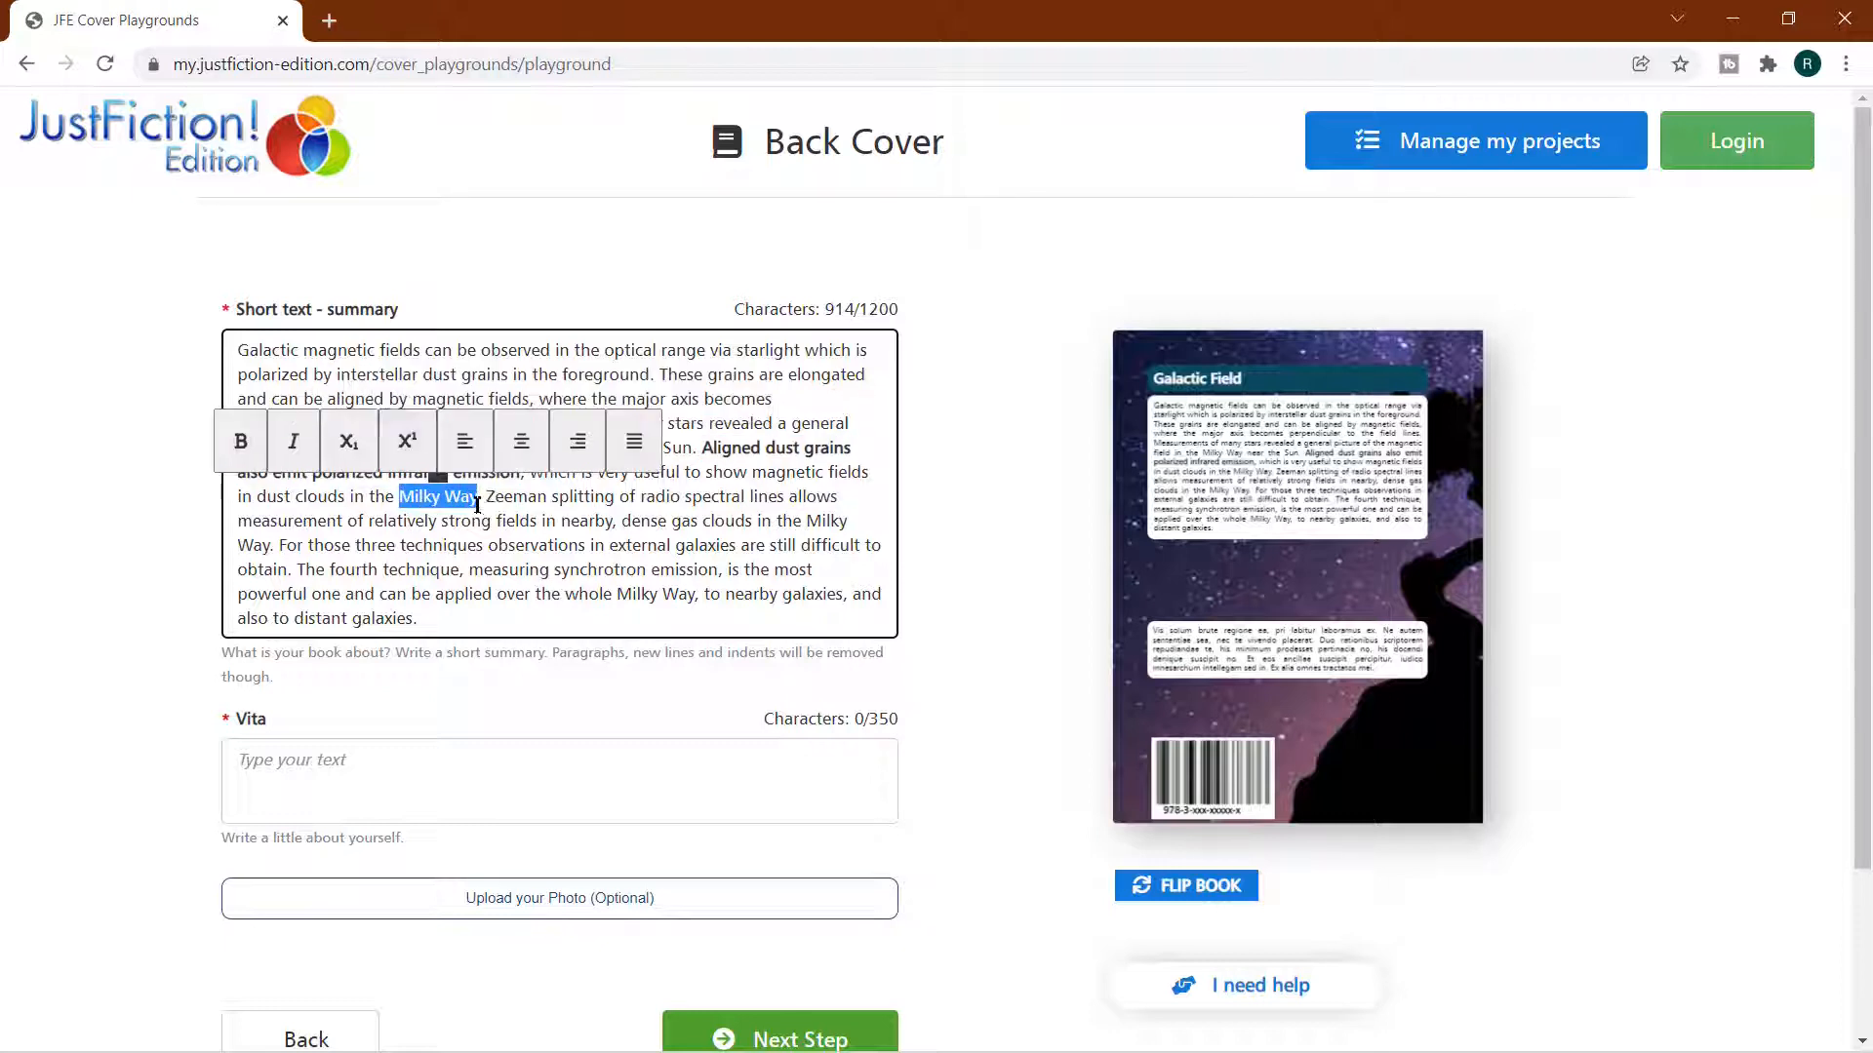
left_click(293, 441)
left_click(556, 683)
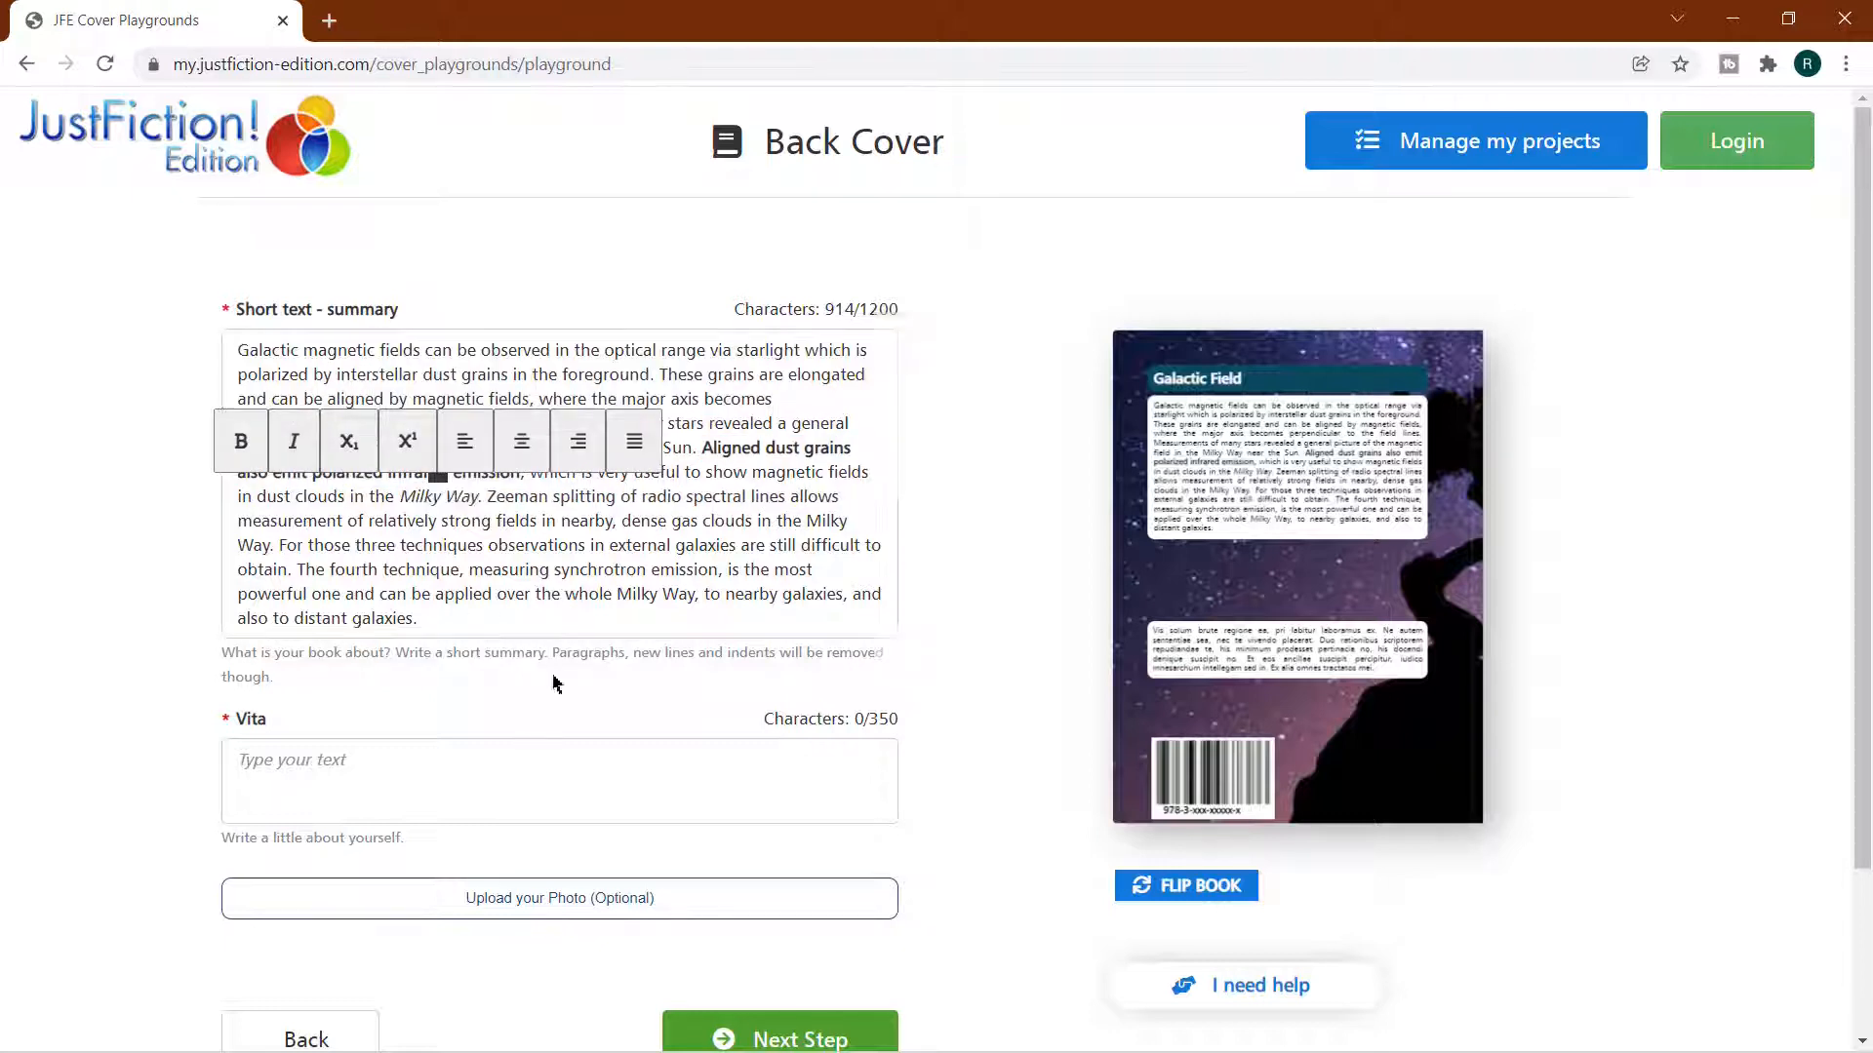
Paste the author biography into the Vita text, and crop the author photo to the man's head and upper body
left_click(355, 765)
type("Inspired by unfamiliar in 2002 Naveed first travelled to Thailand and quickly immersed and integrated into the local life. He now considers Bangkok a second home and Asia his playground.")
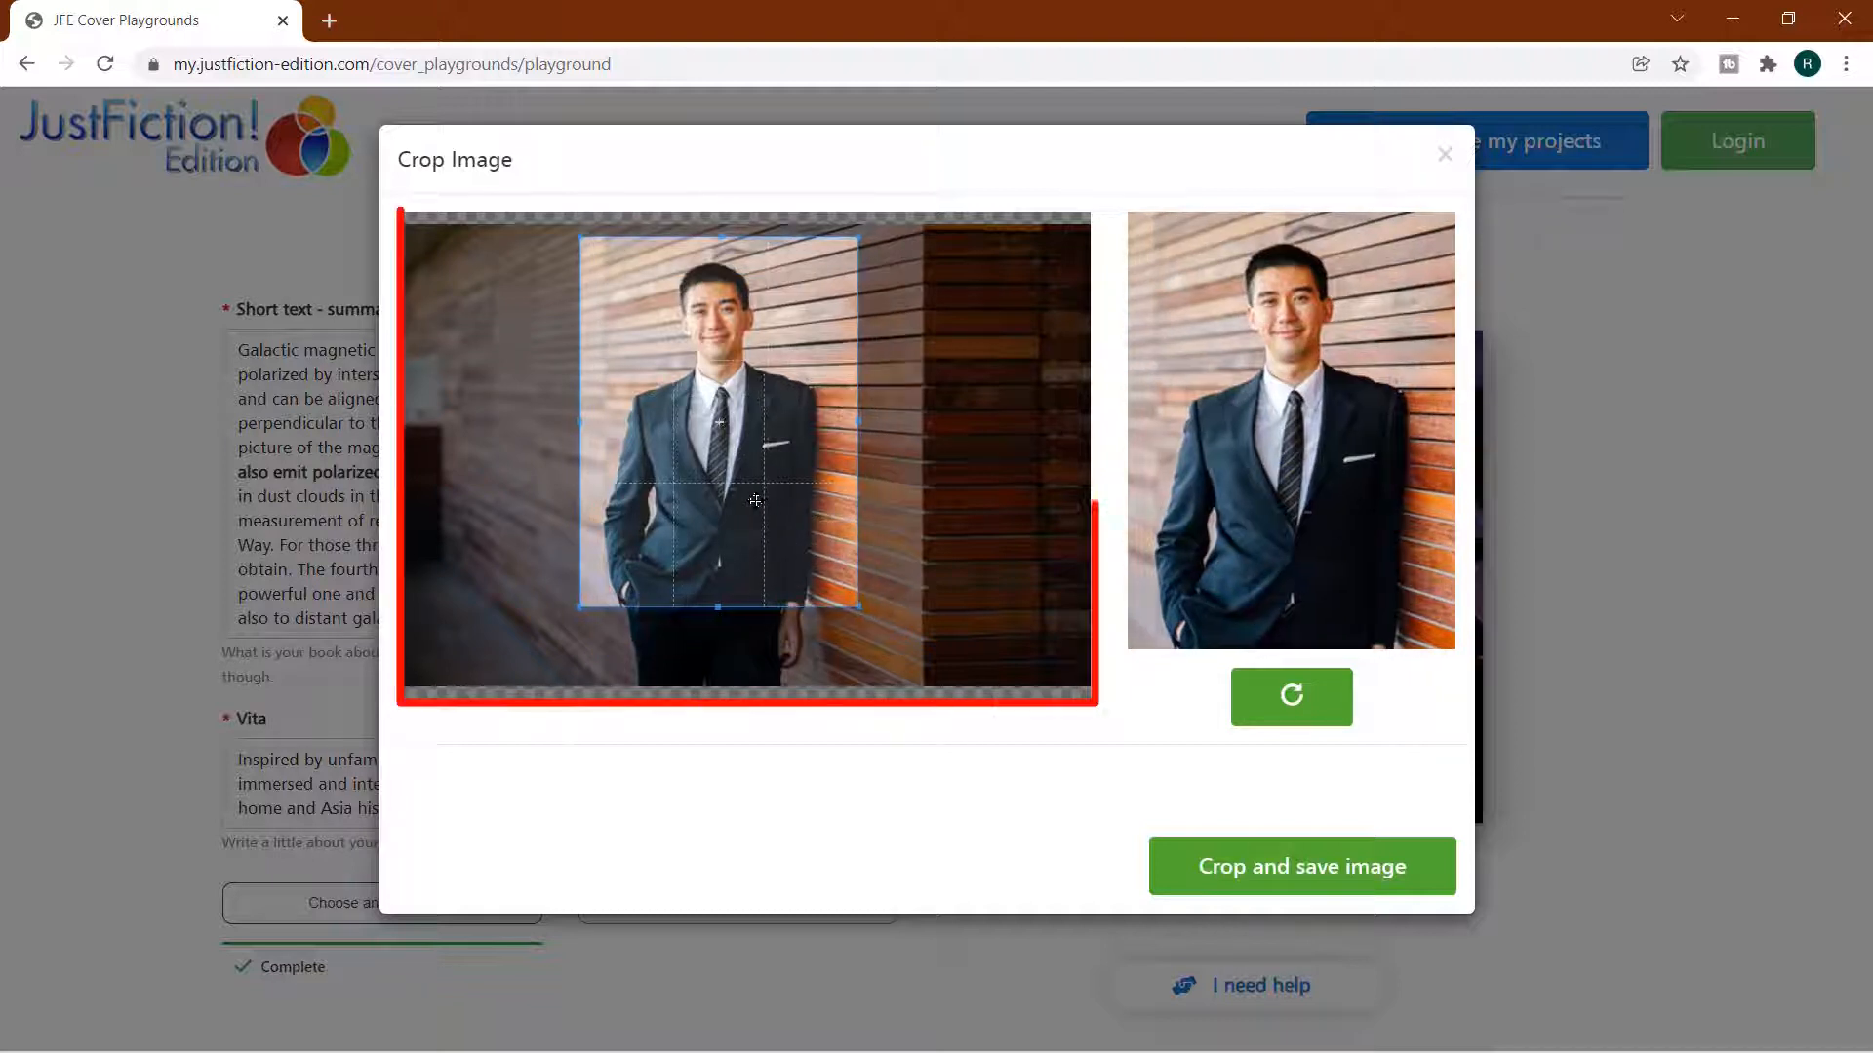
left_click_drag(780, 535, 749, 509)
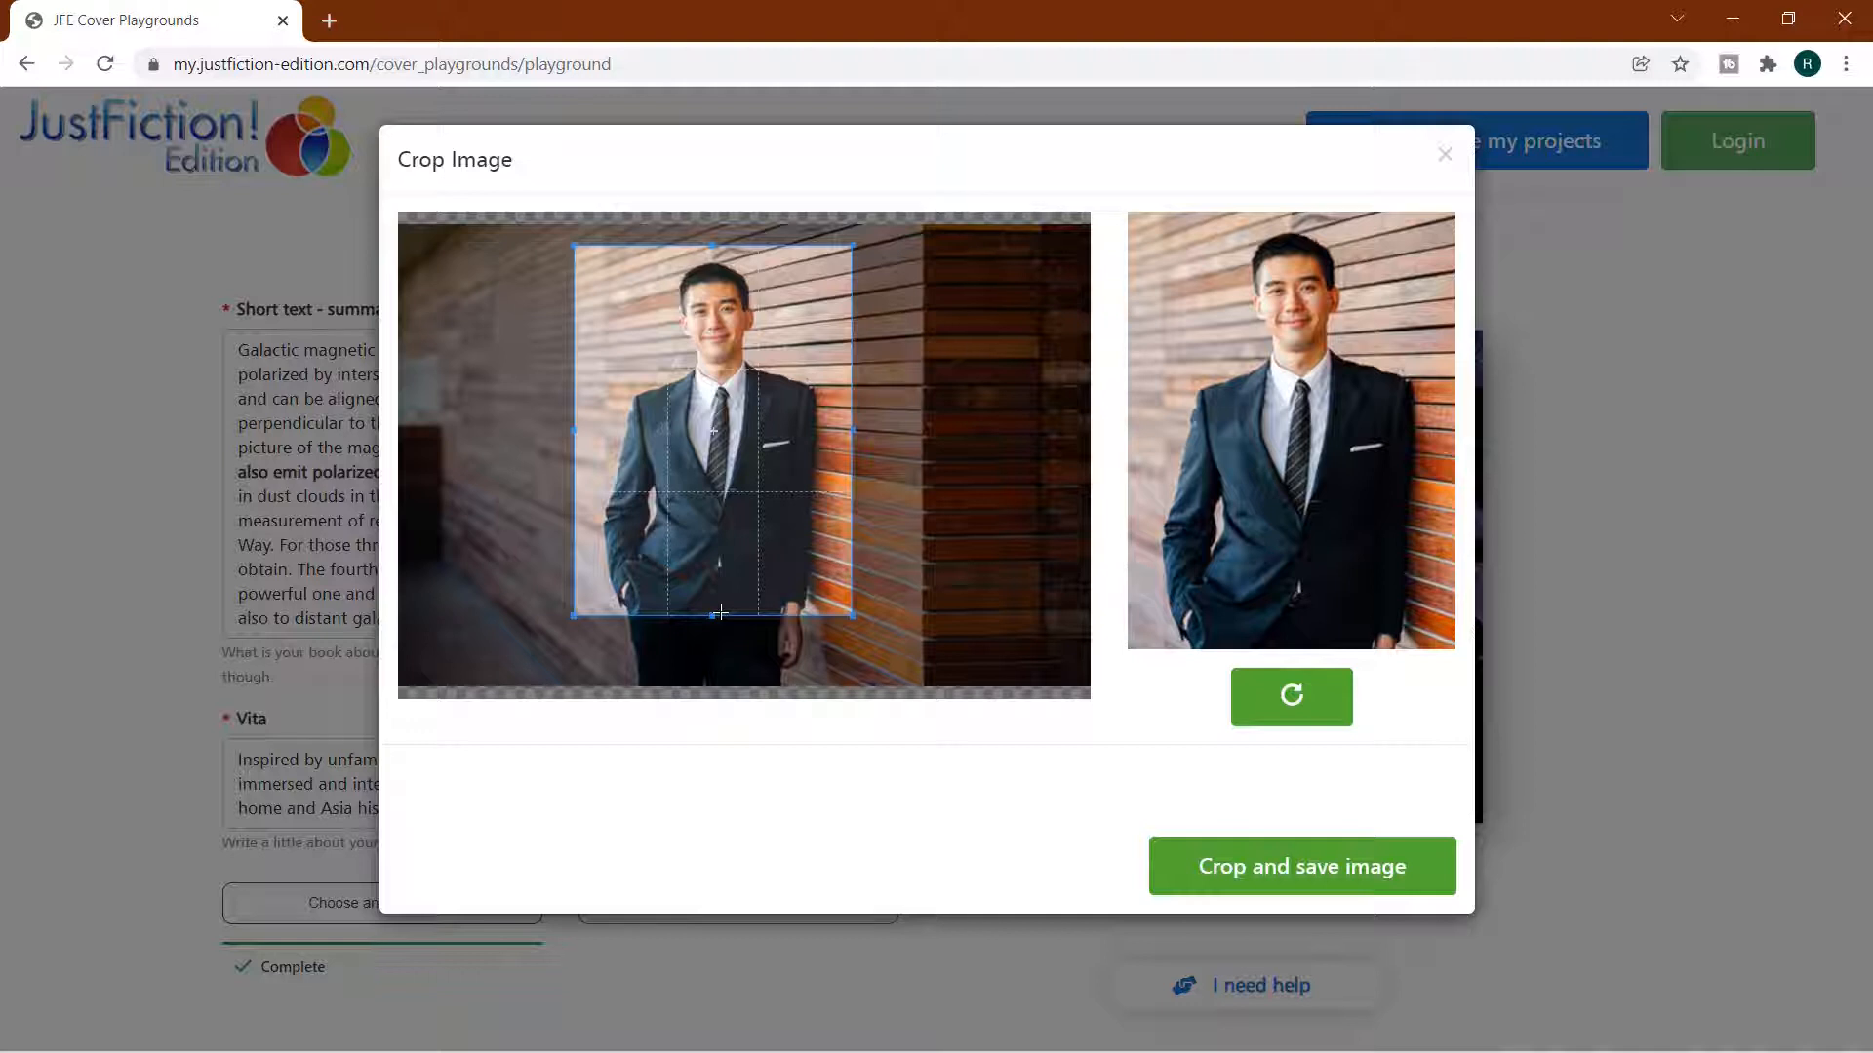
left_click_drag(719, 612, 749, 547)
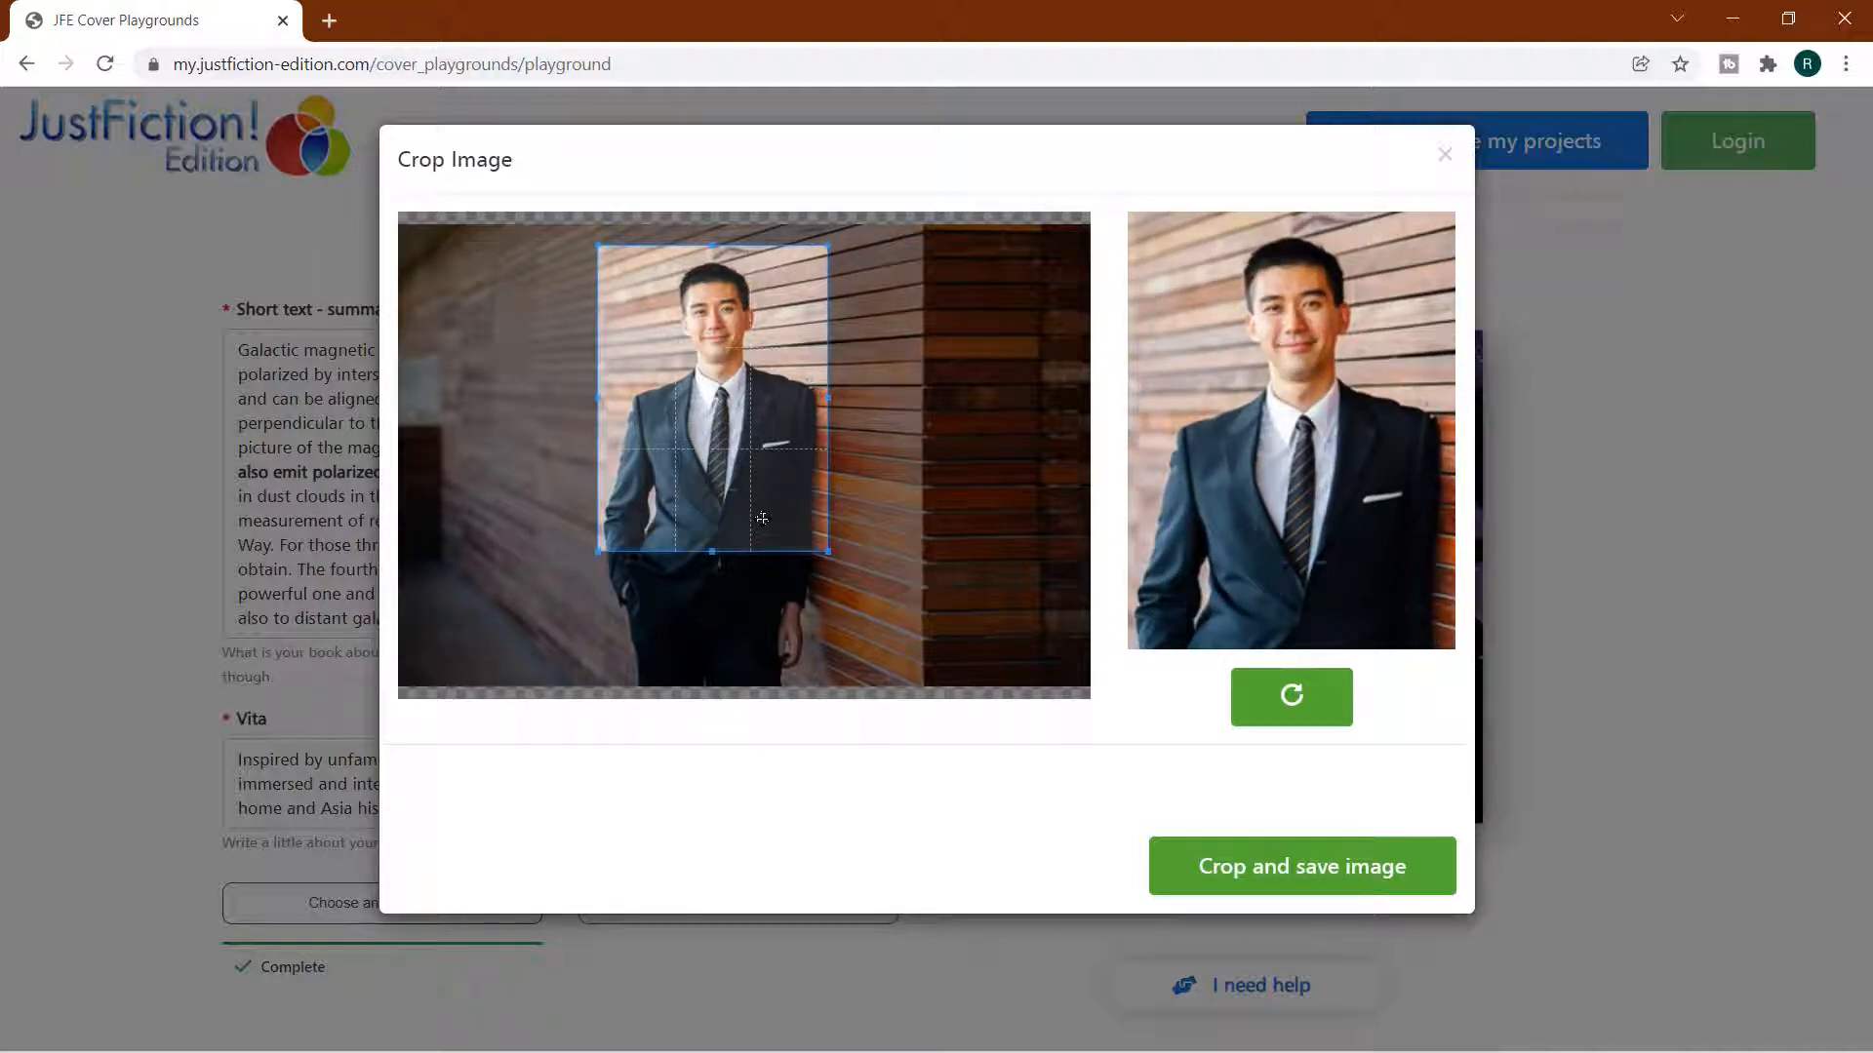
left_click(1277, 865)
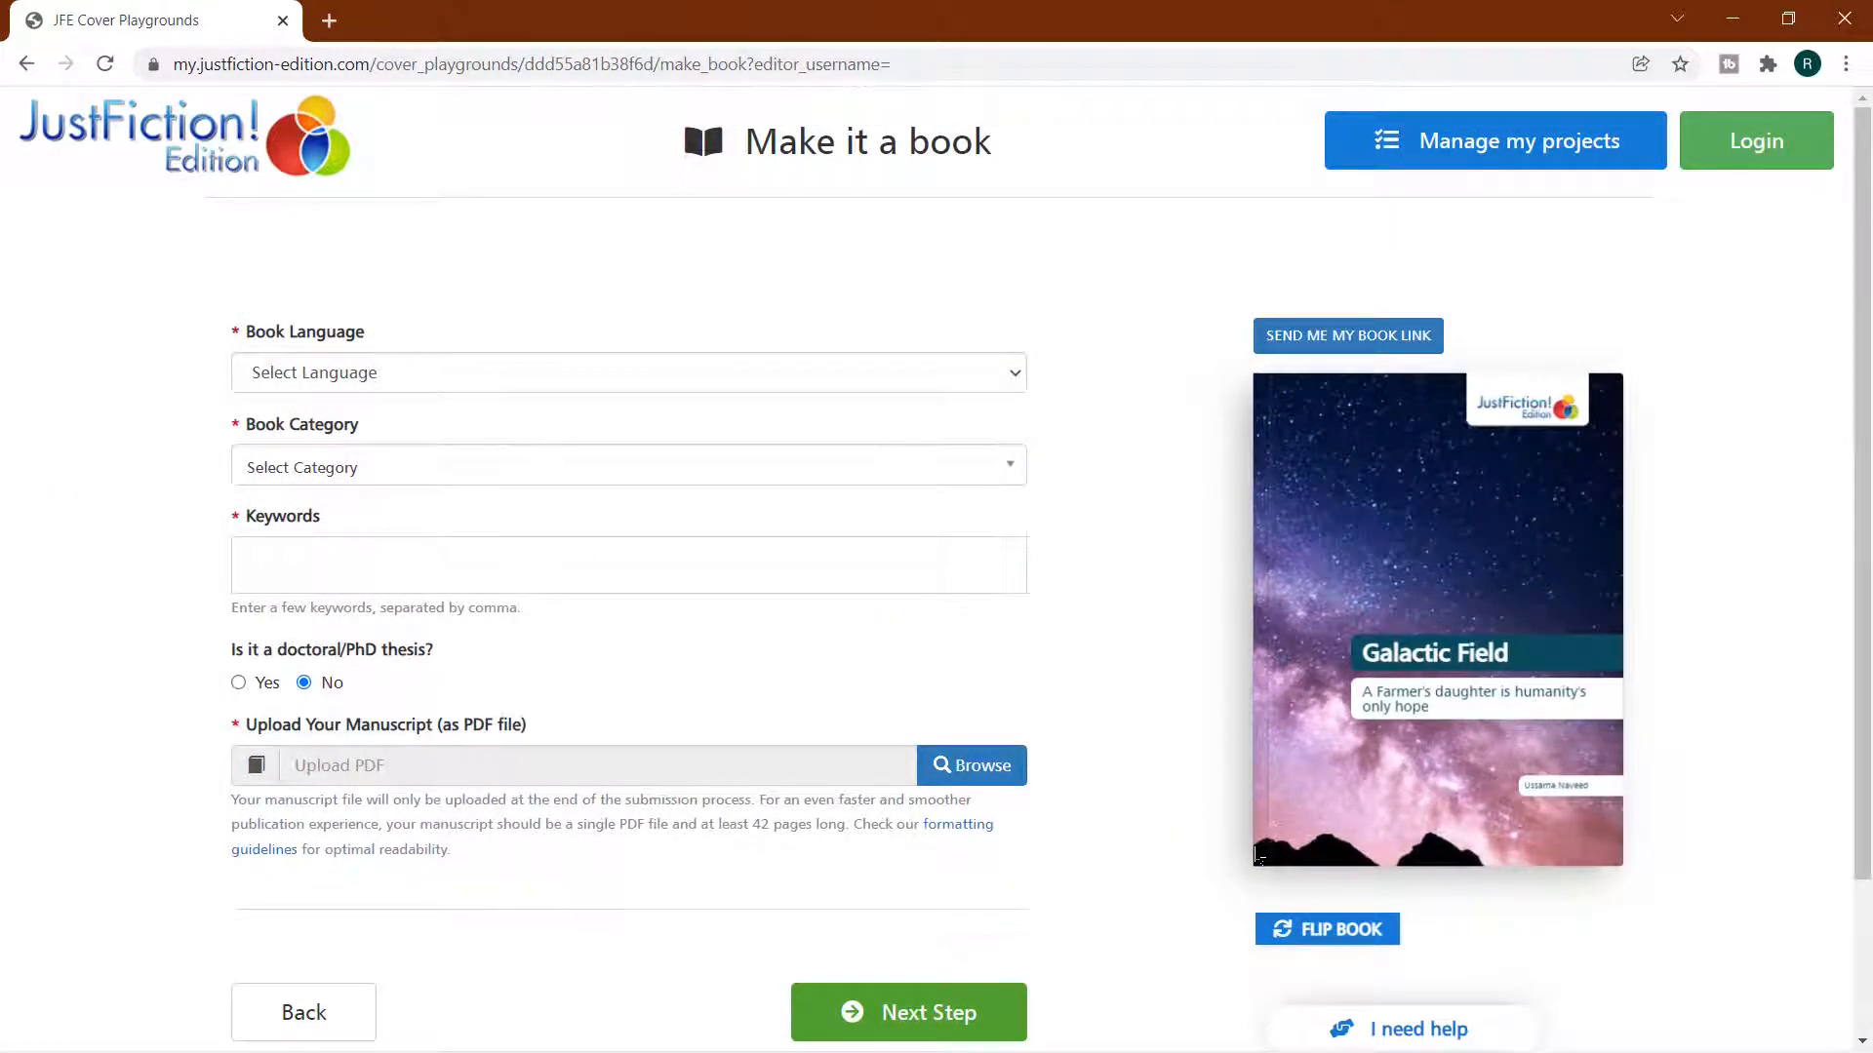
Set the book language to English, the category to Air and space technology, and the keywords to space, magnetic field, galaxy and science
left_click(983, 372)
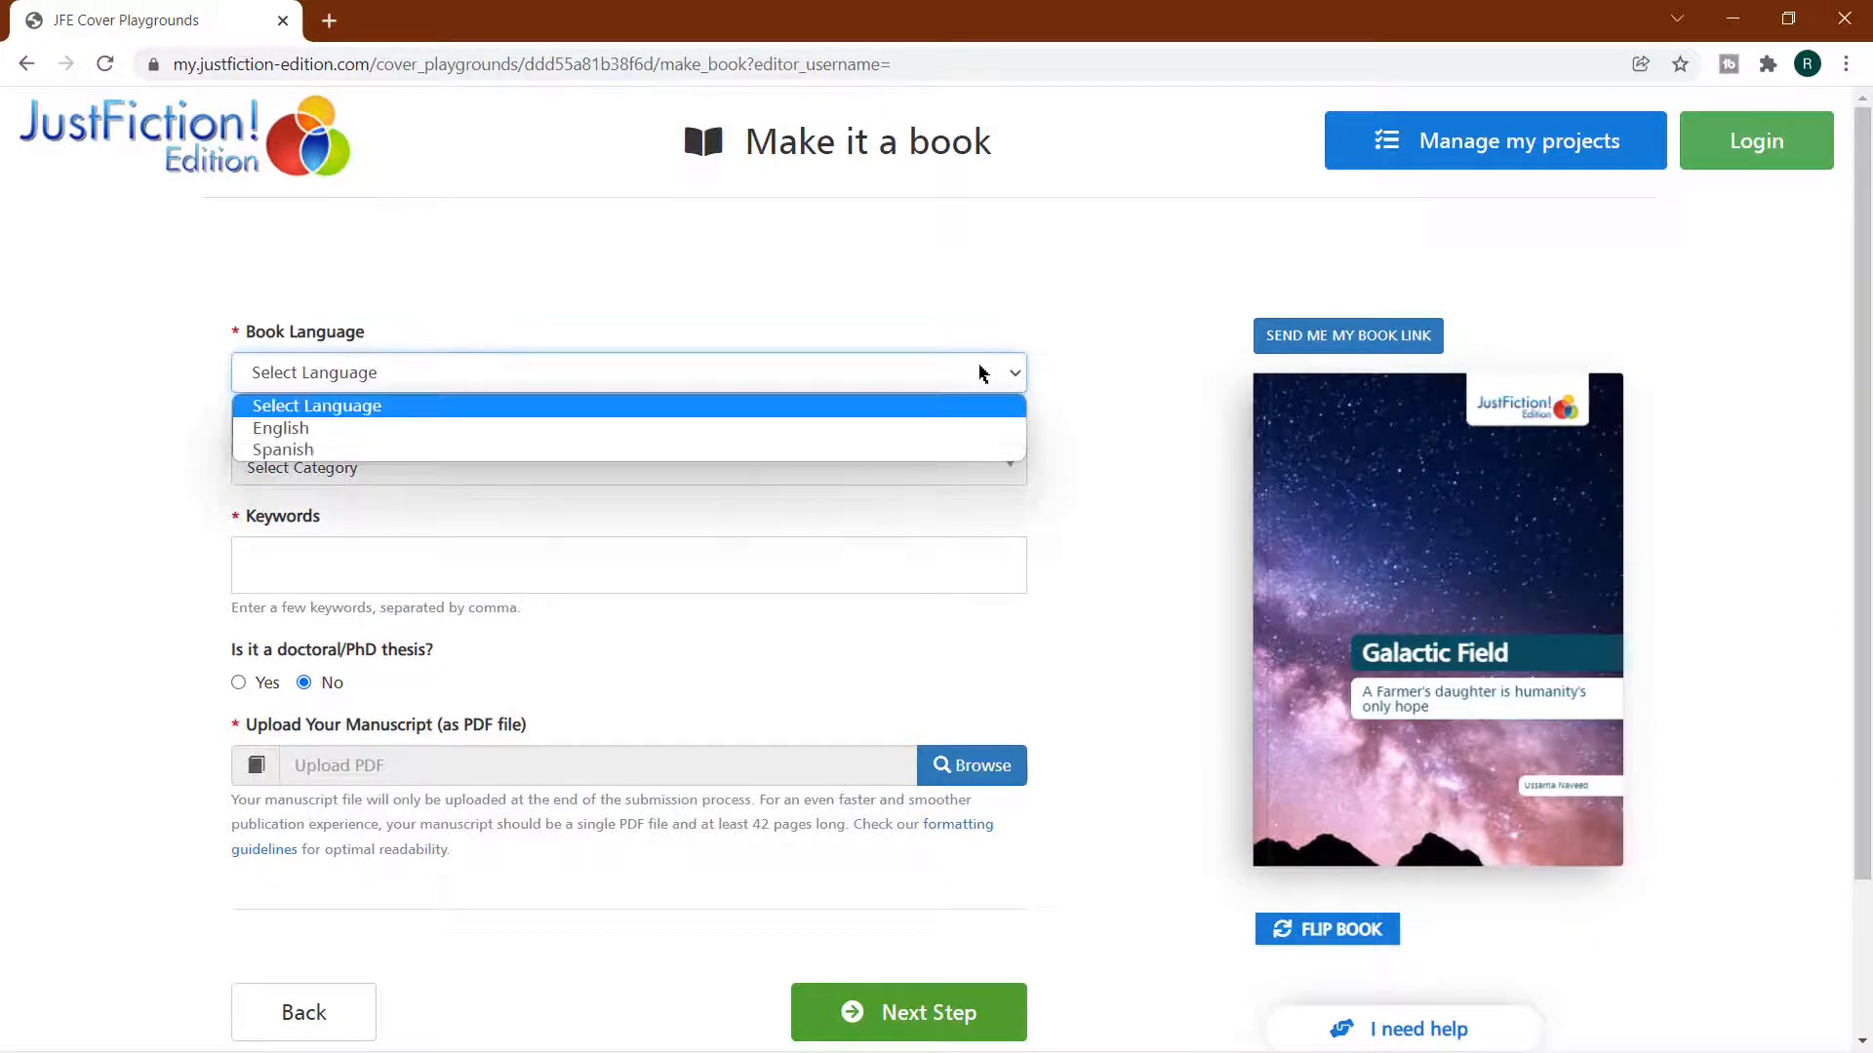
left_click(935, 427)
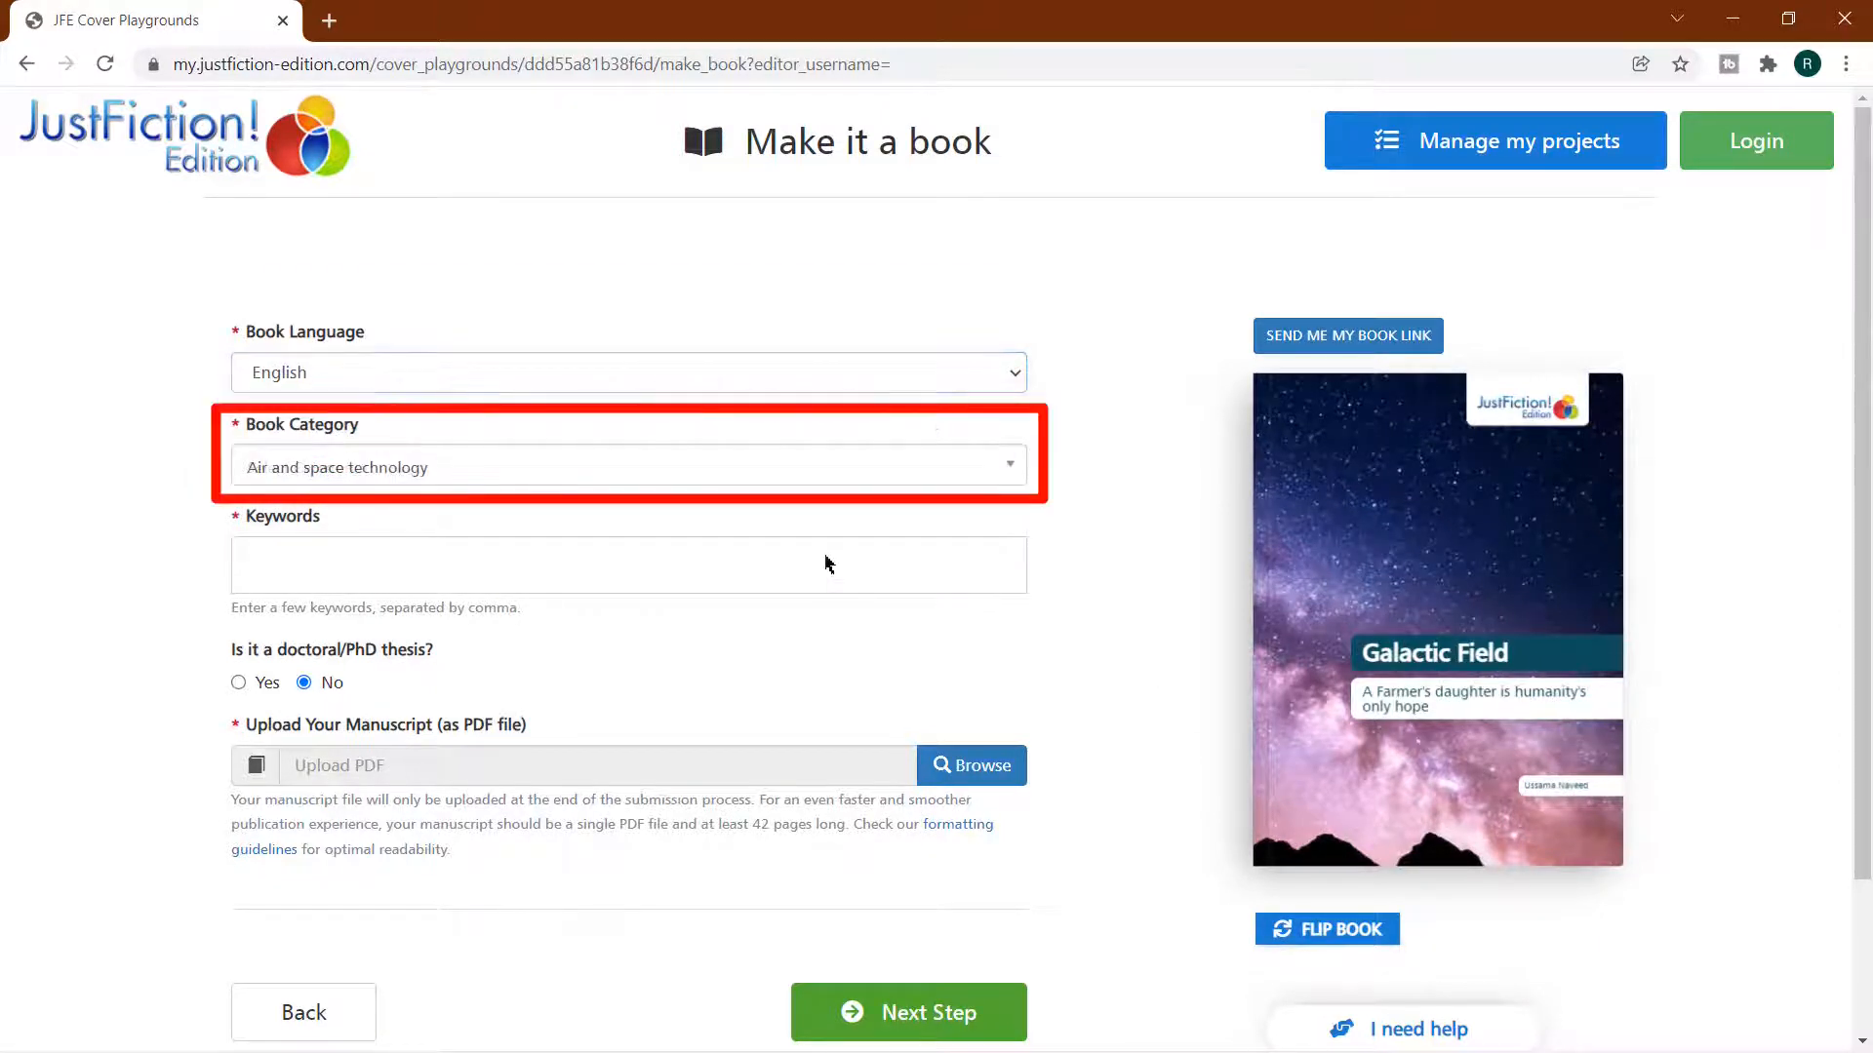
left_click(824, 562)
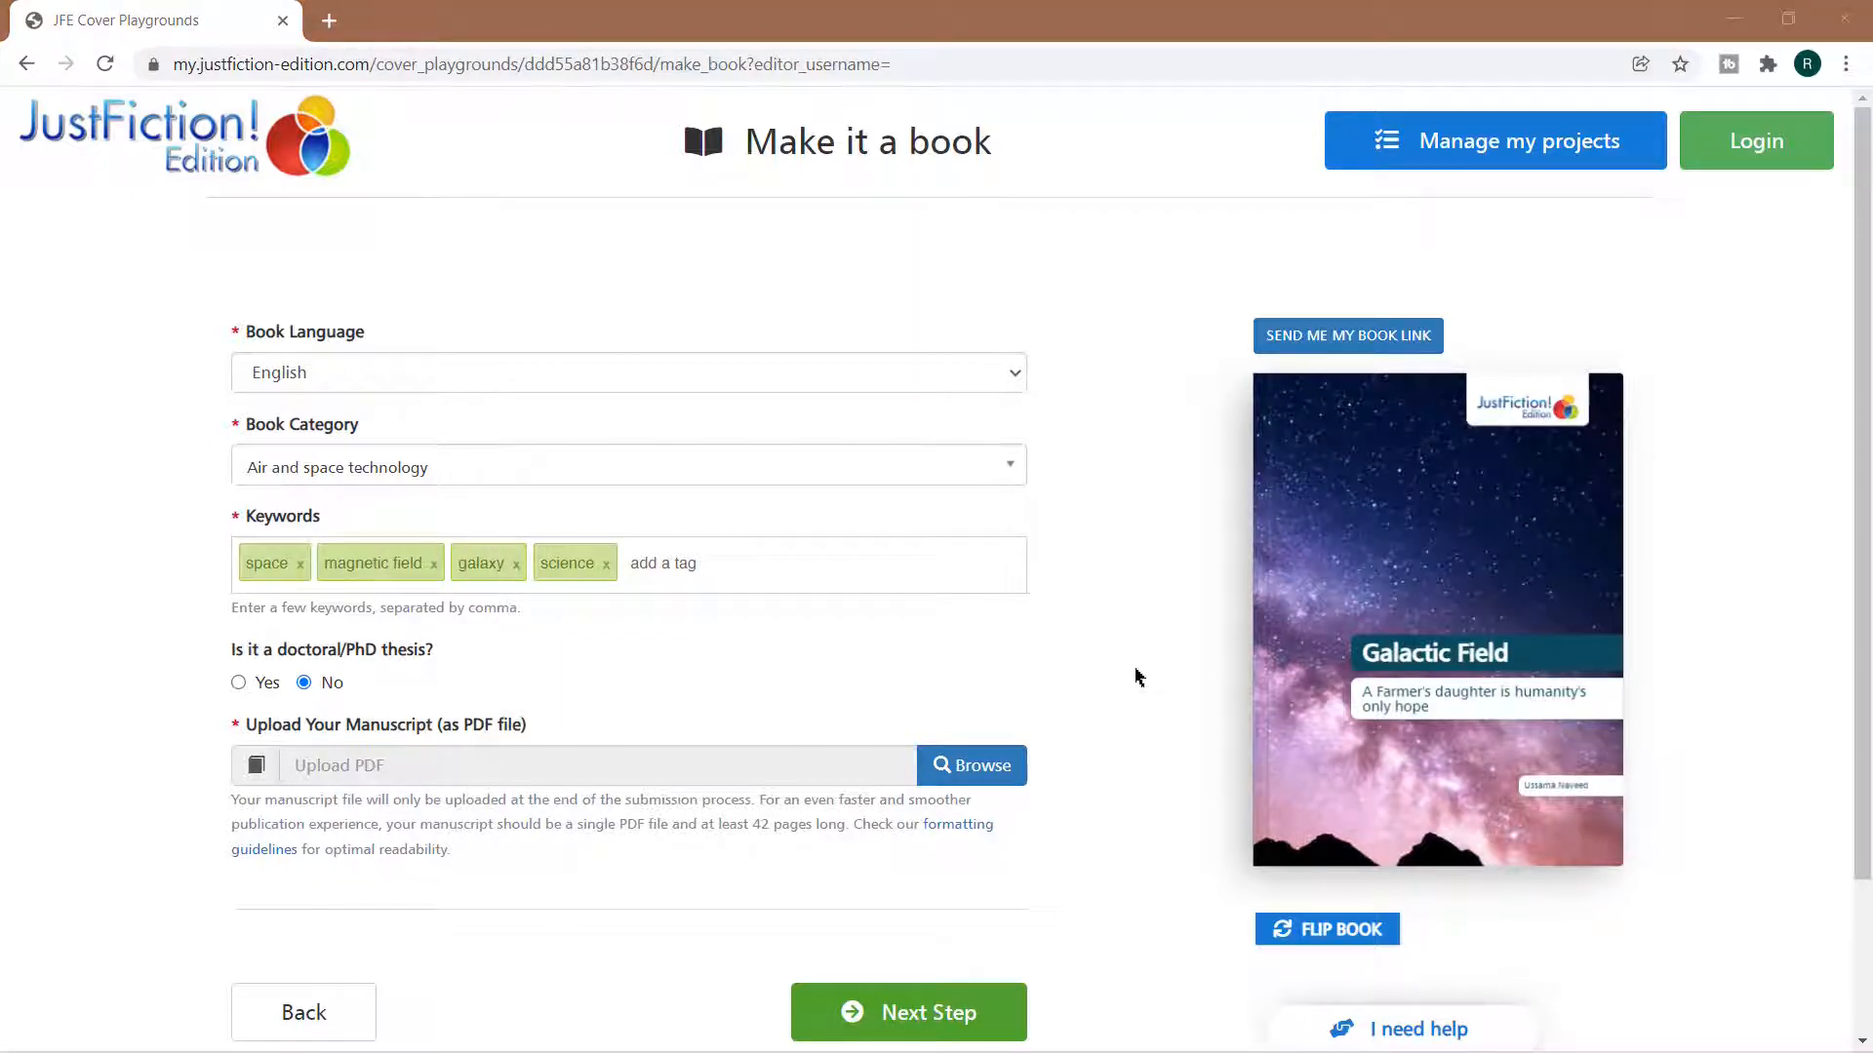
Attach the author's manuscript PDF from the Data folder on the Desktop
left_click(962, 762)
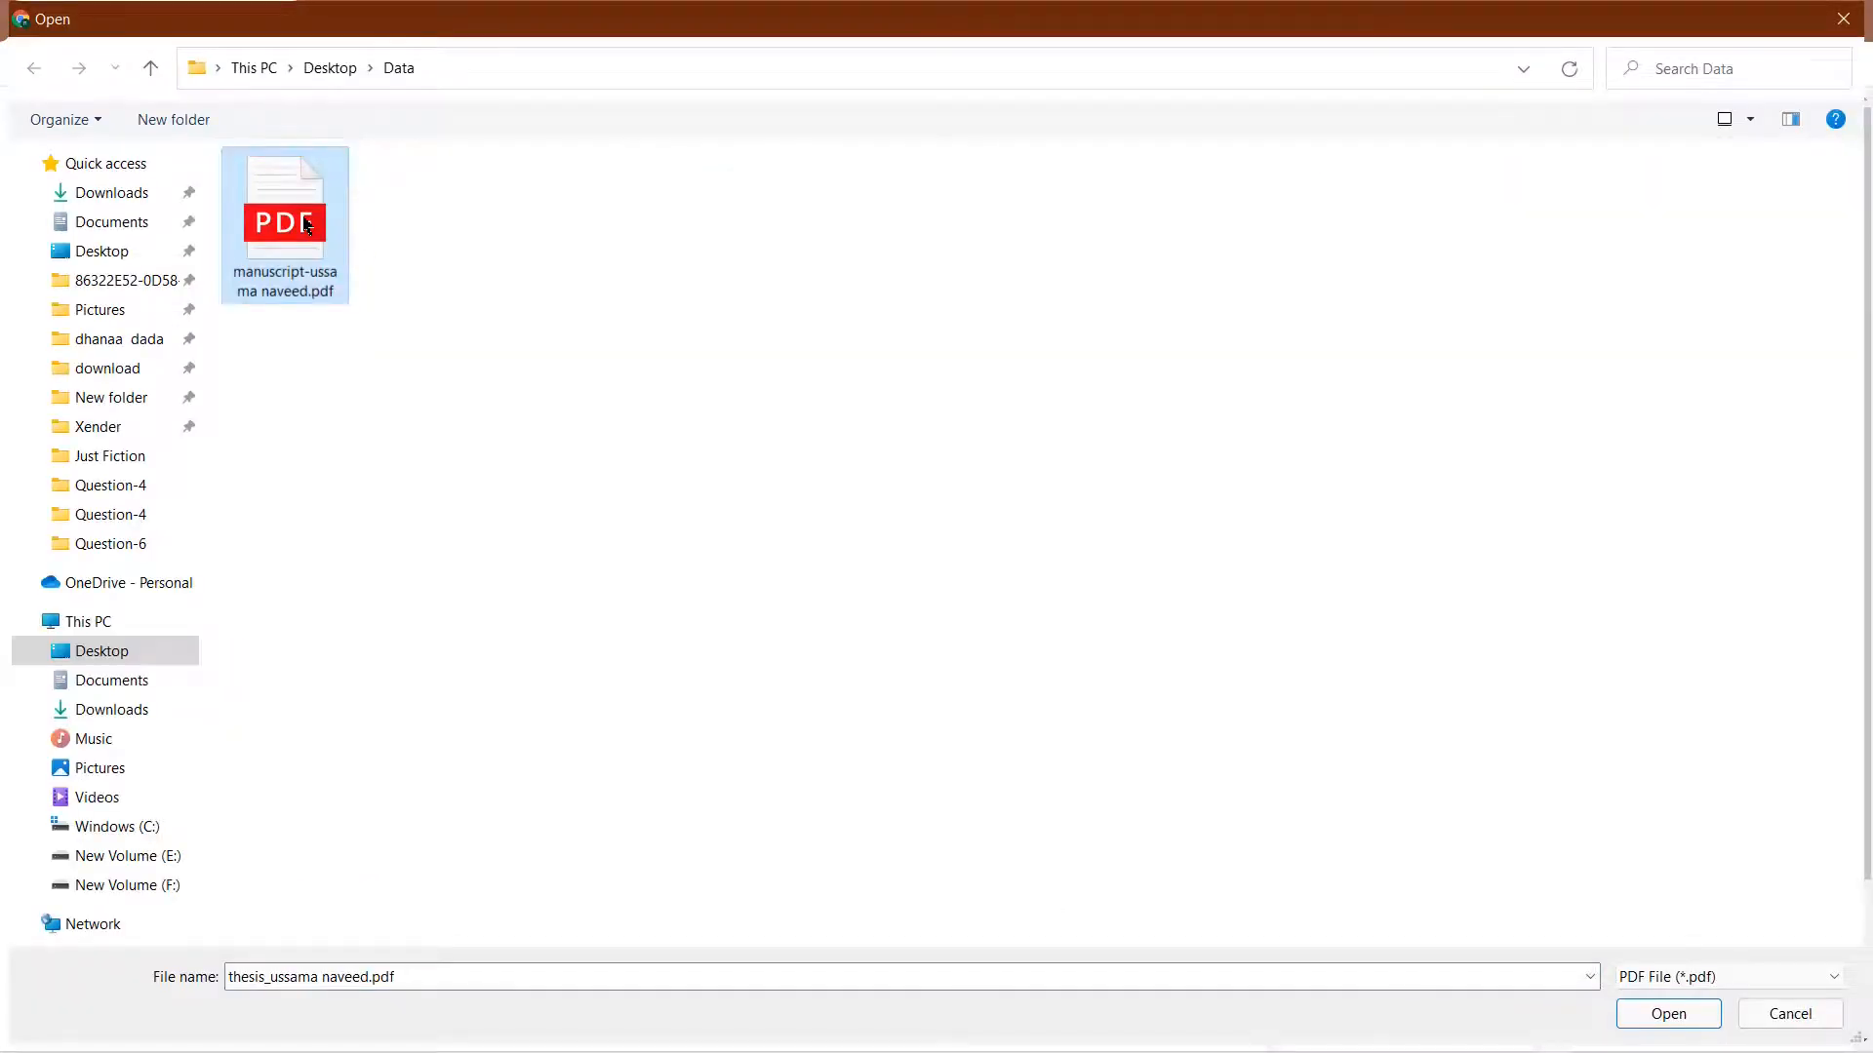
left_click(1691, 1019)
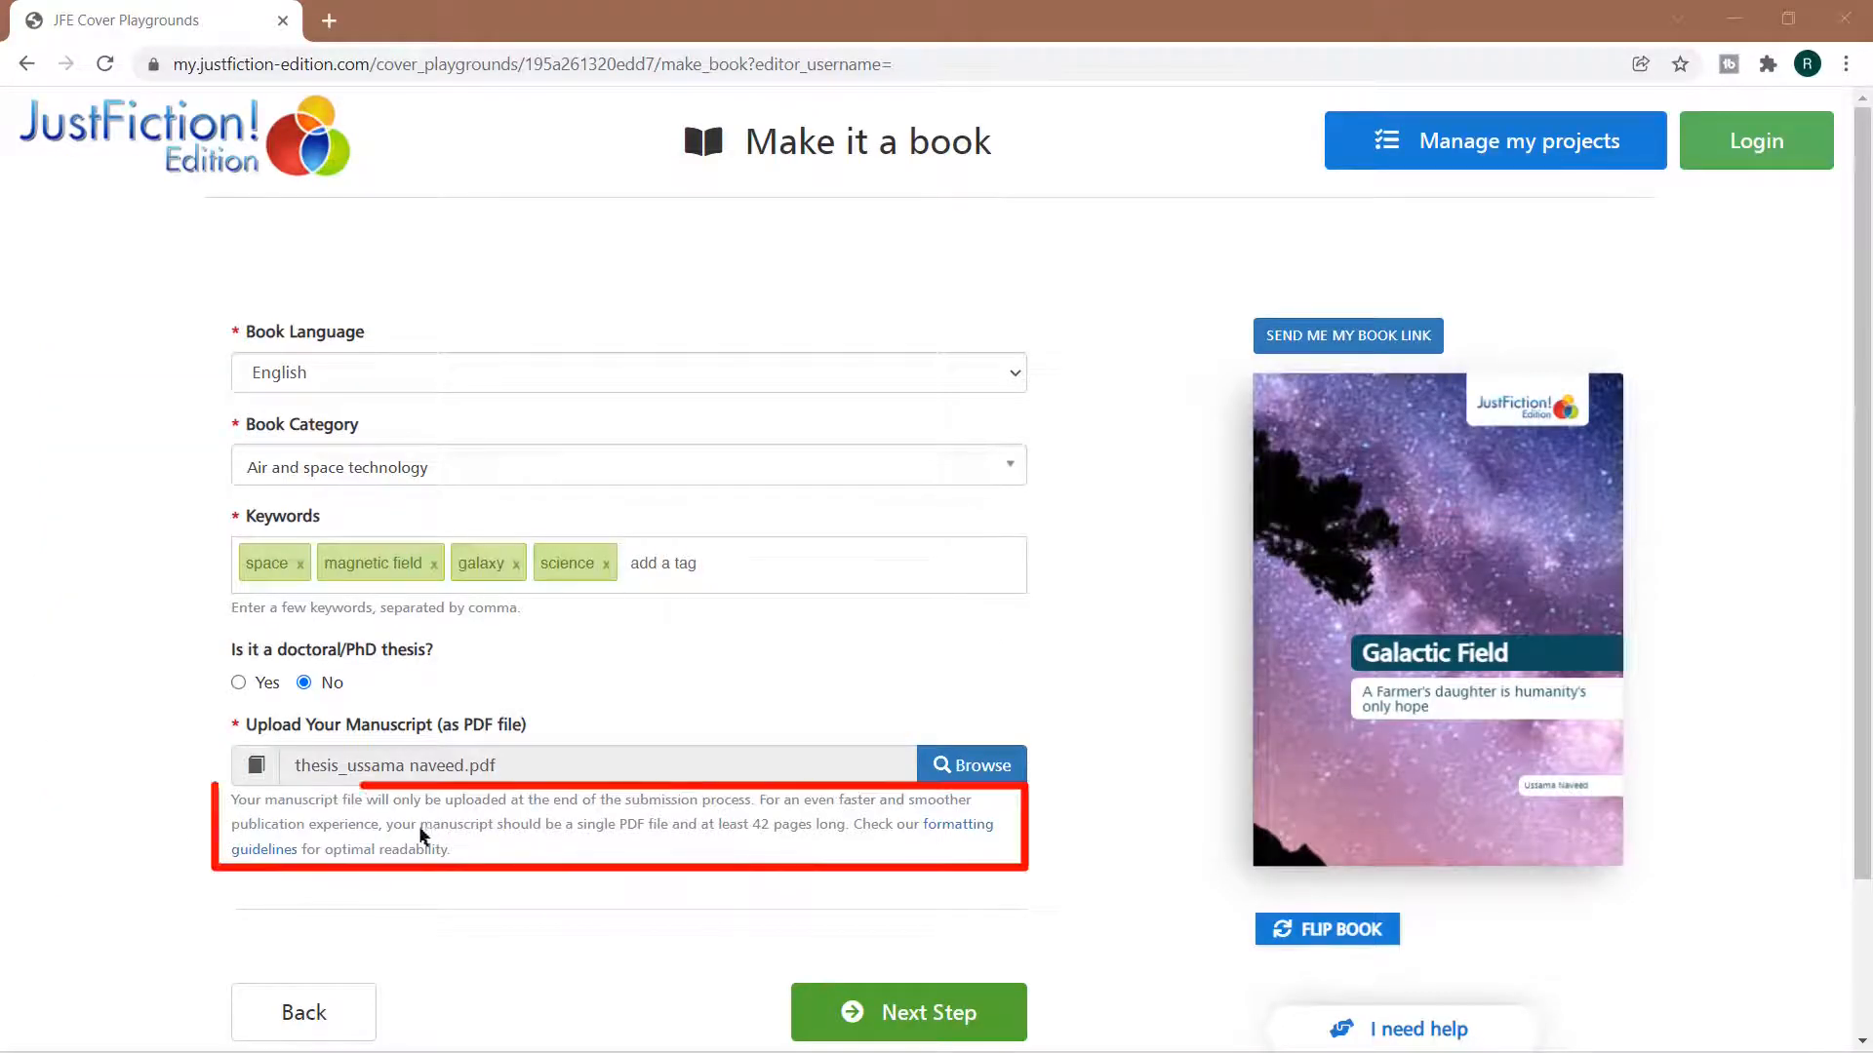
Open the manuscript formatting guidelines, examine the general requirements and the additional PDF information, and close the document
left_click(939, 828)
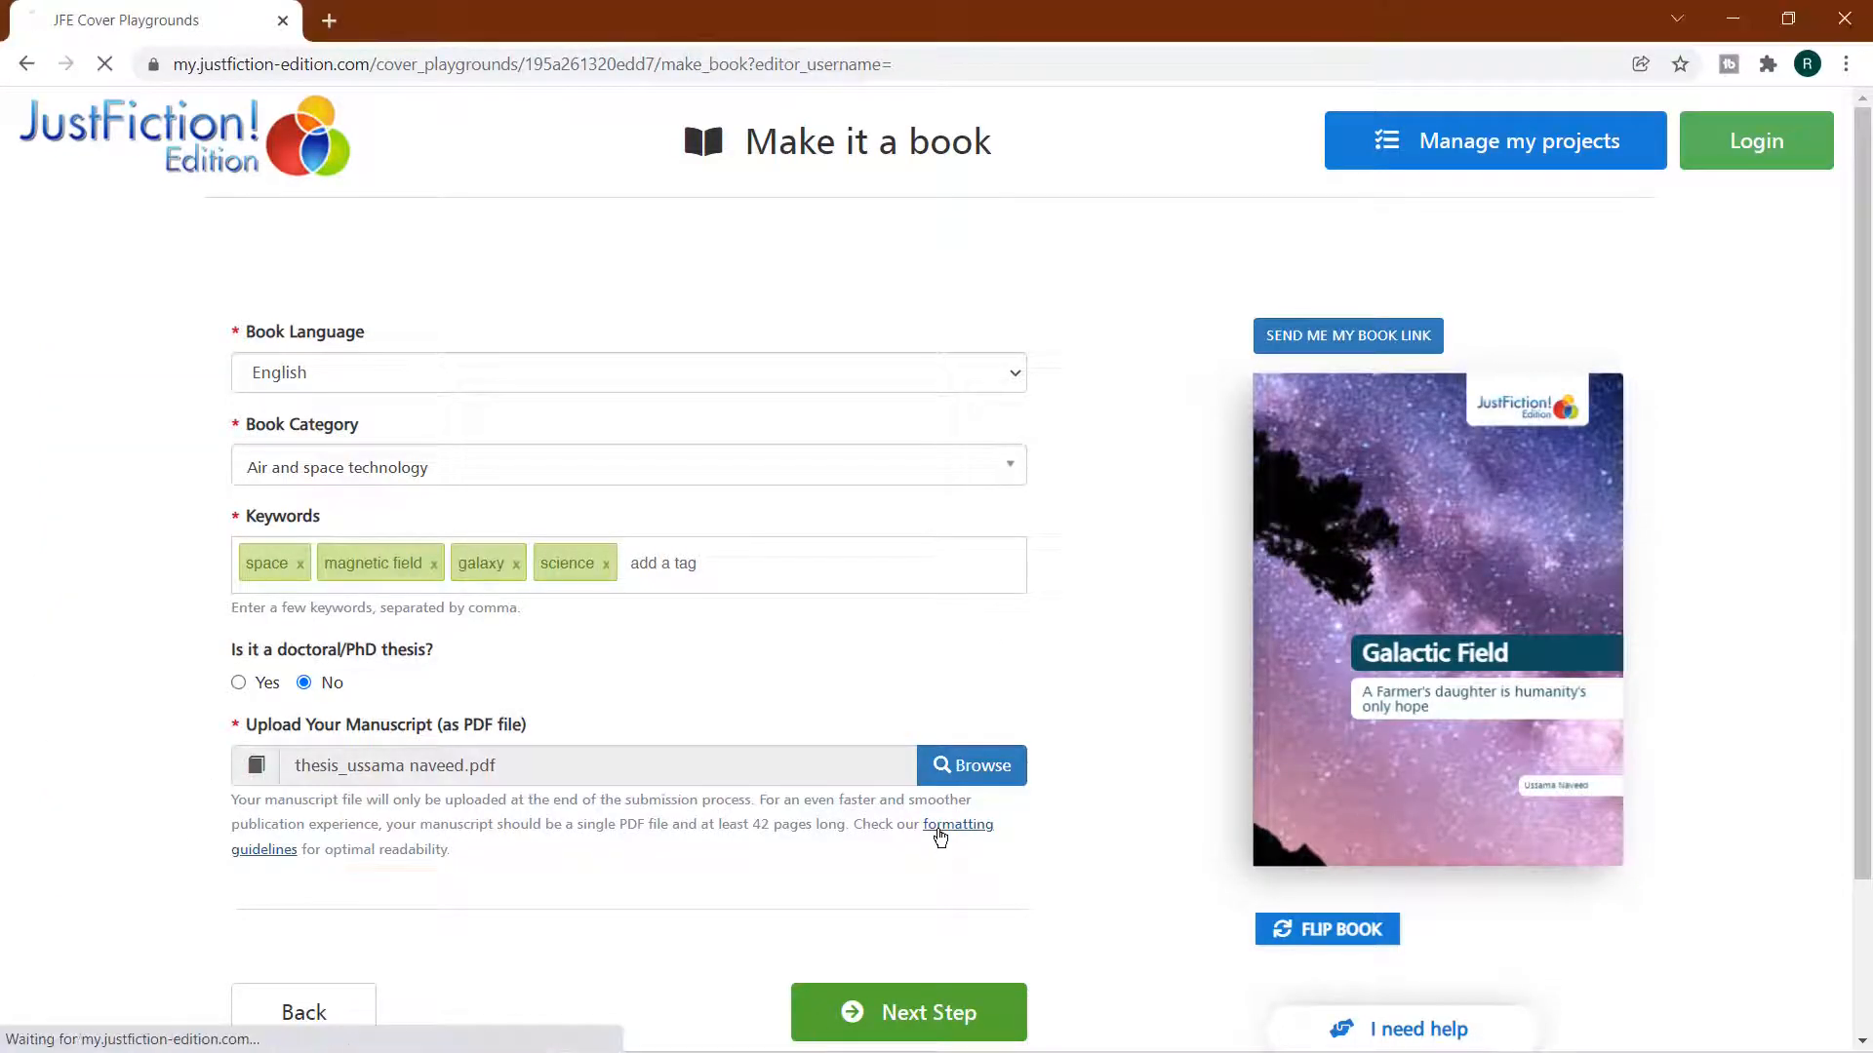
scroll(499, 252, "down", 5)
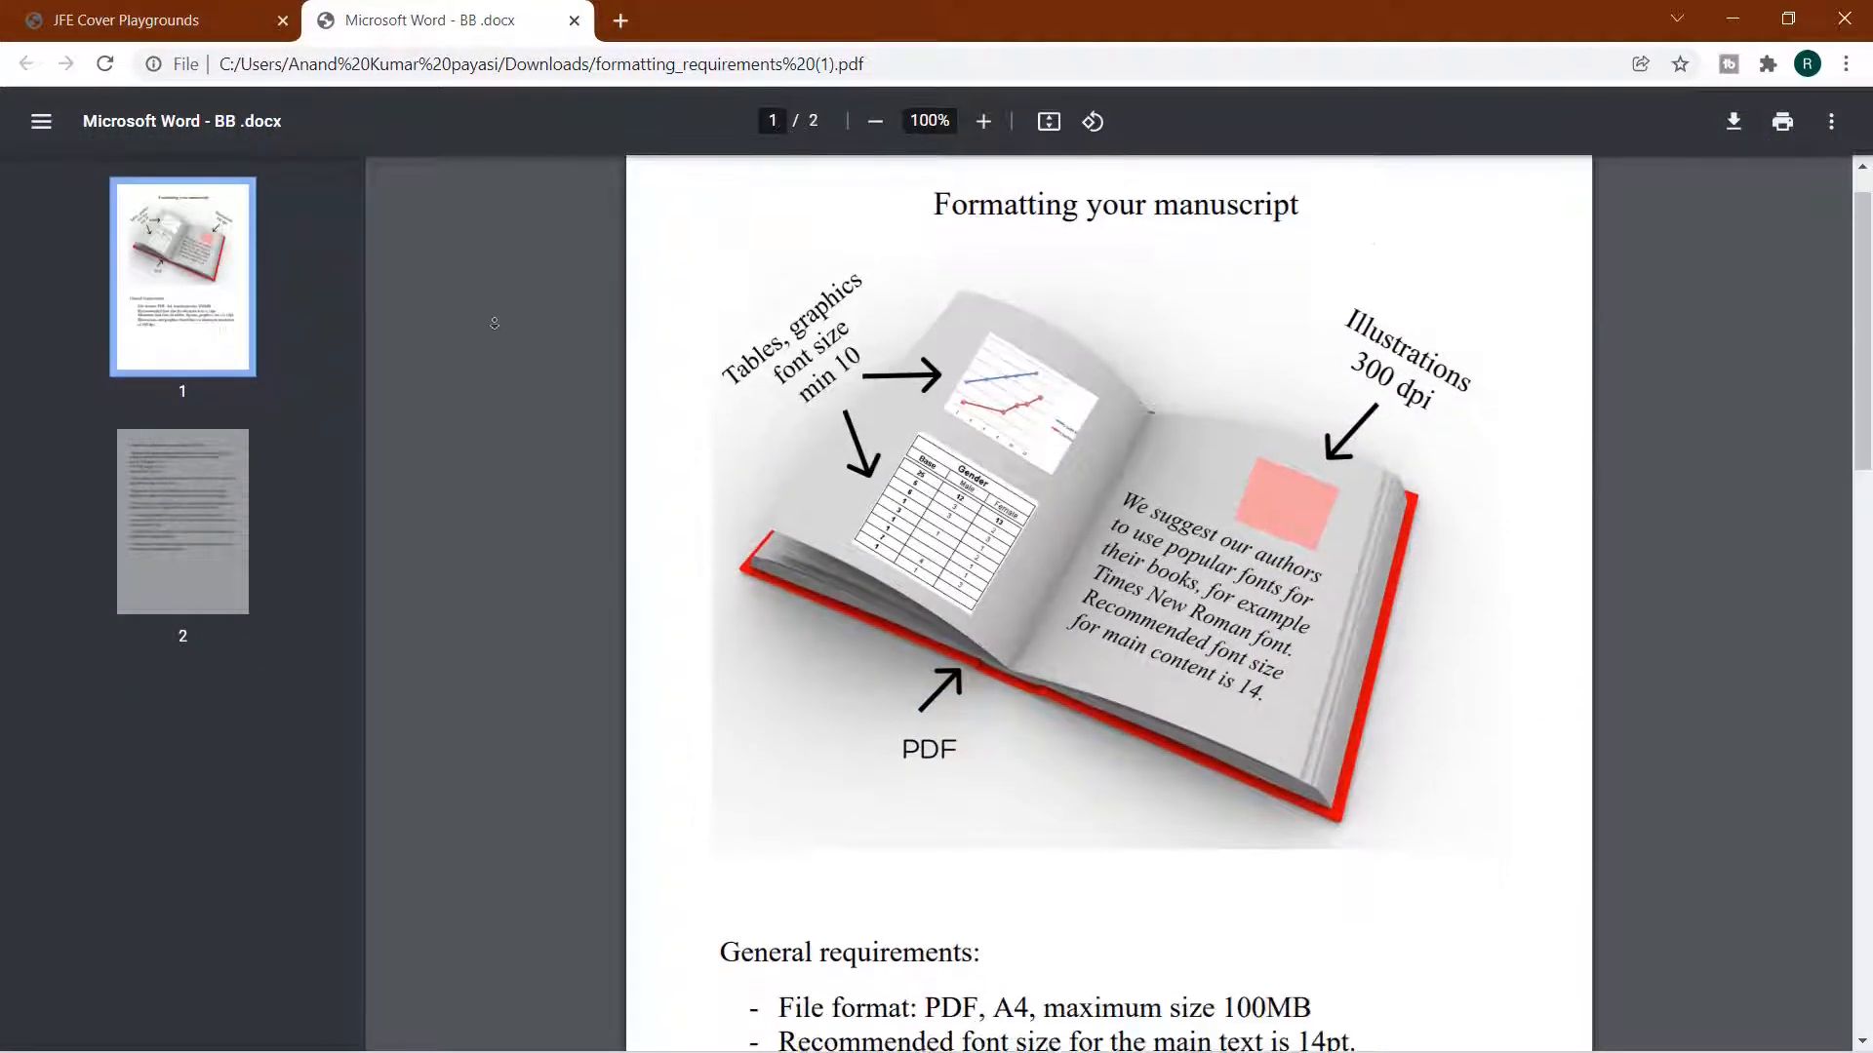
scroll(495, 322, "down", 6)
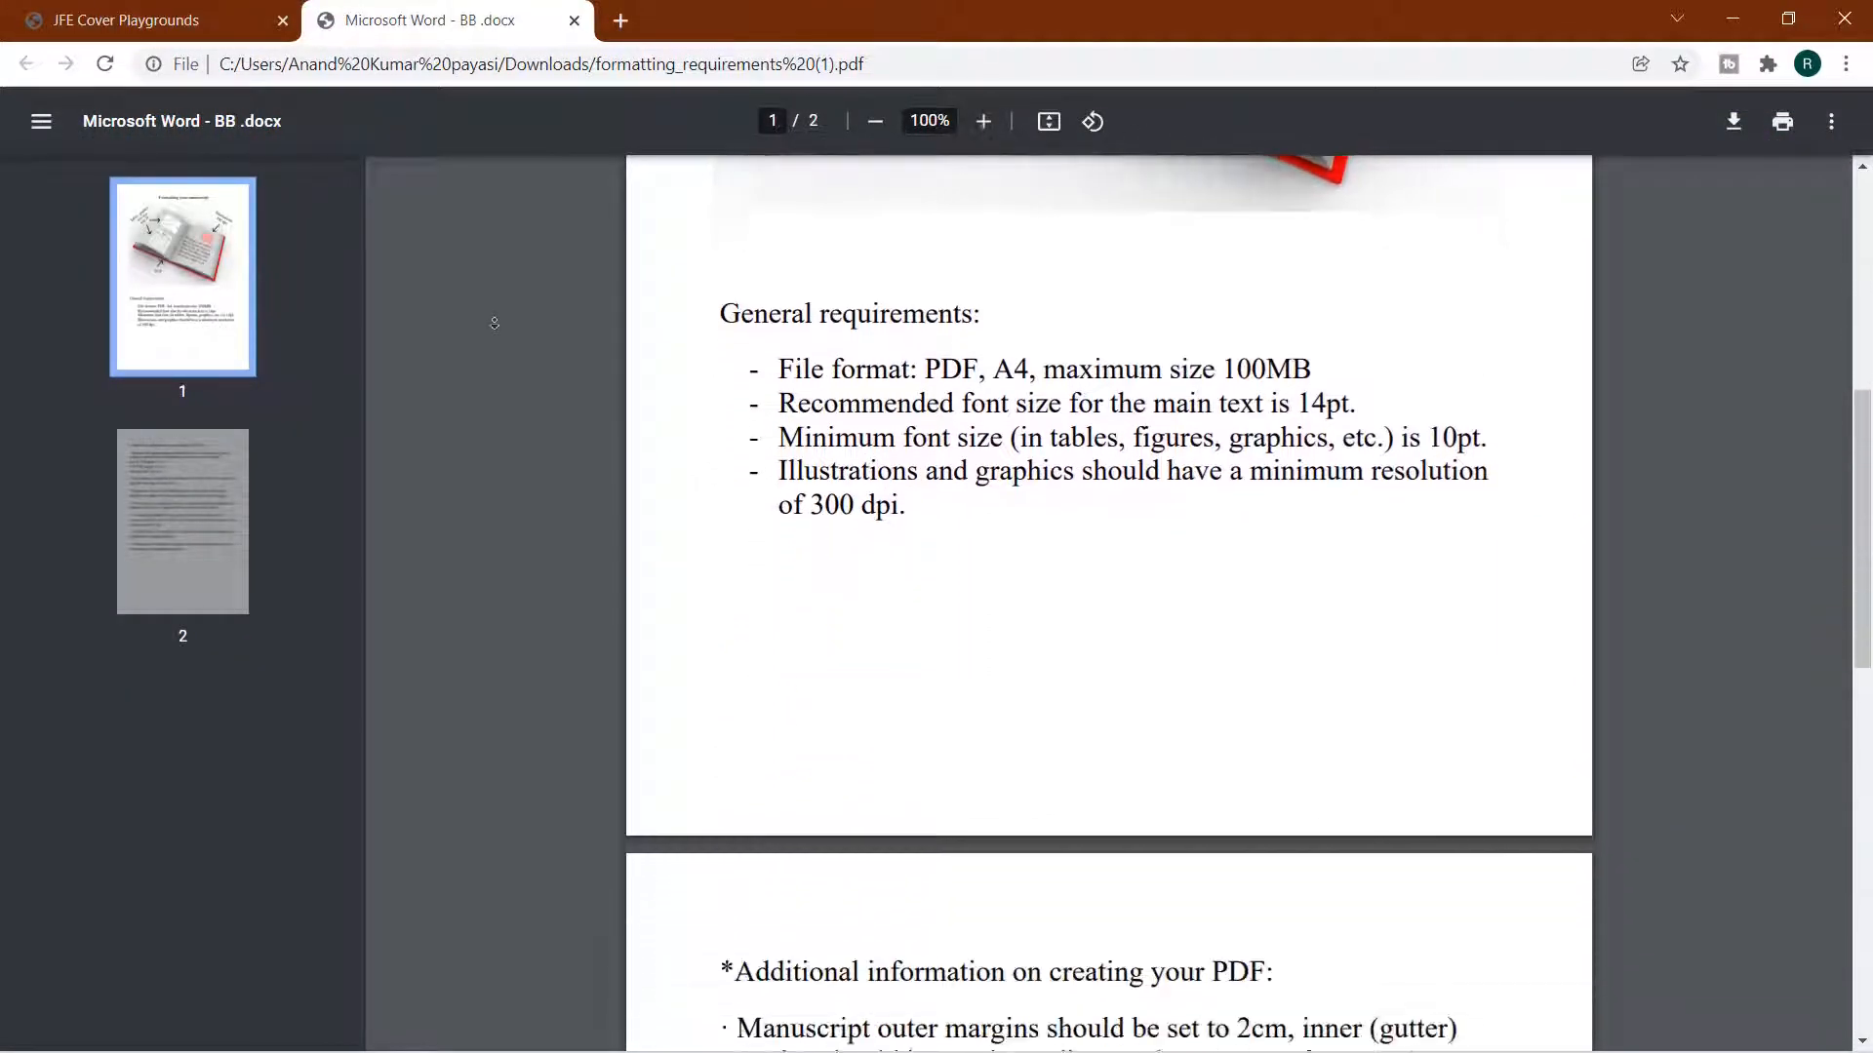
scroll(495, 323, "down", 6)
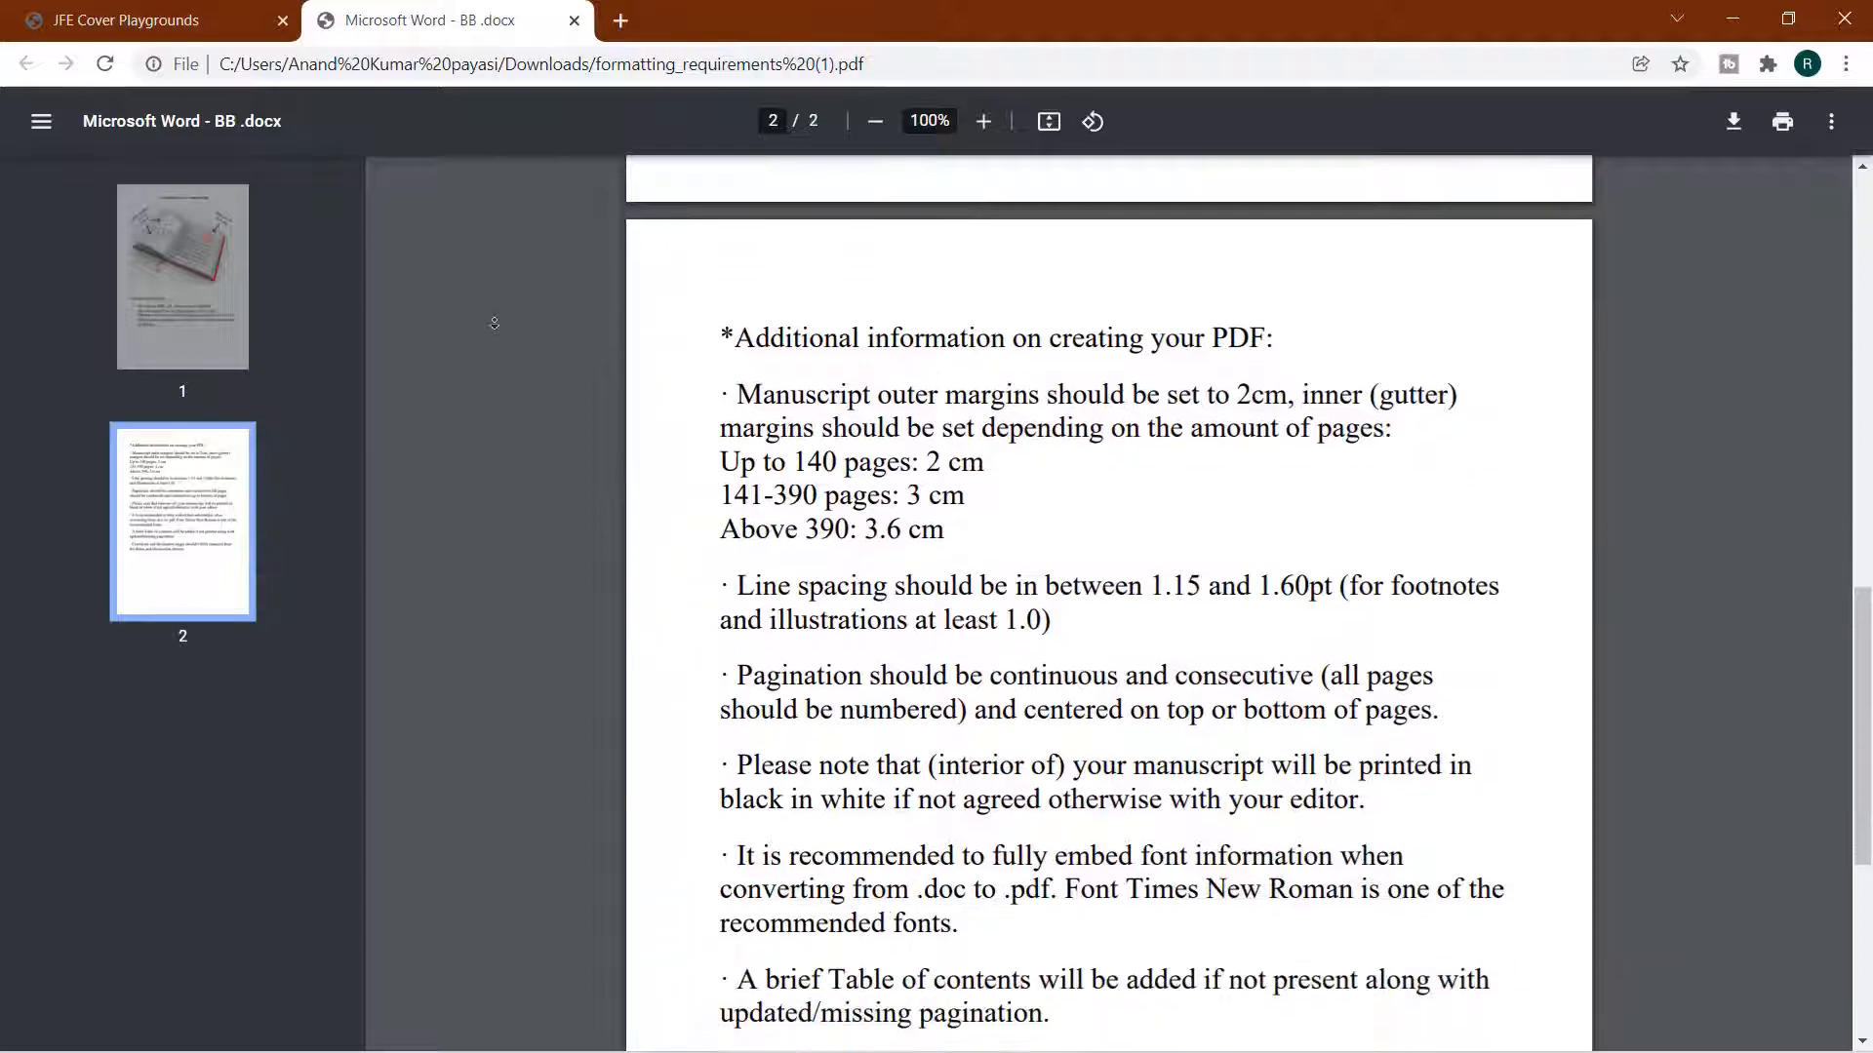
key("ctrl+w")
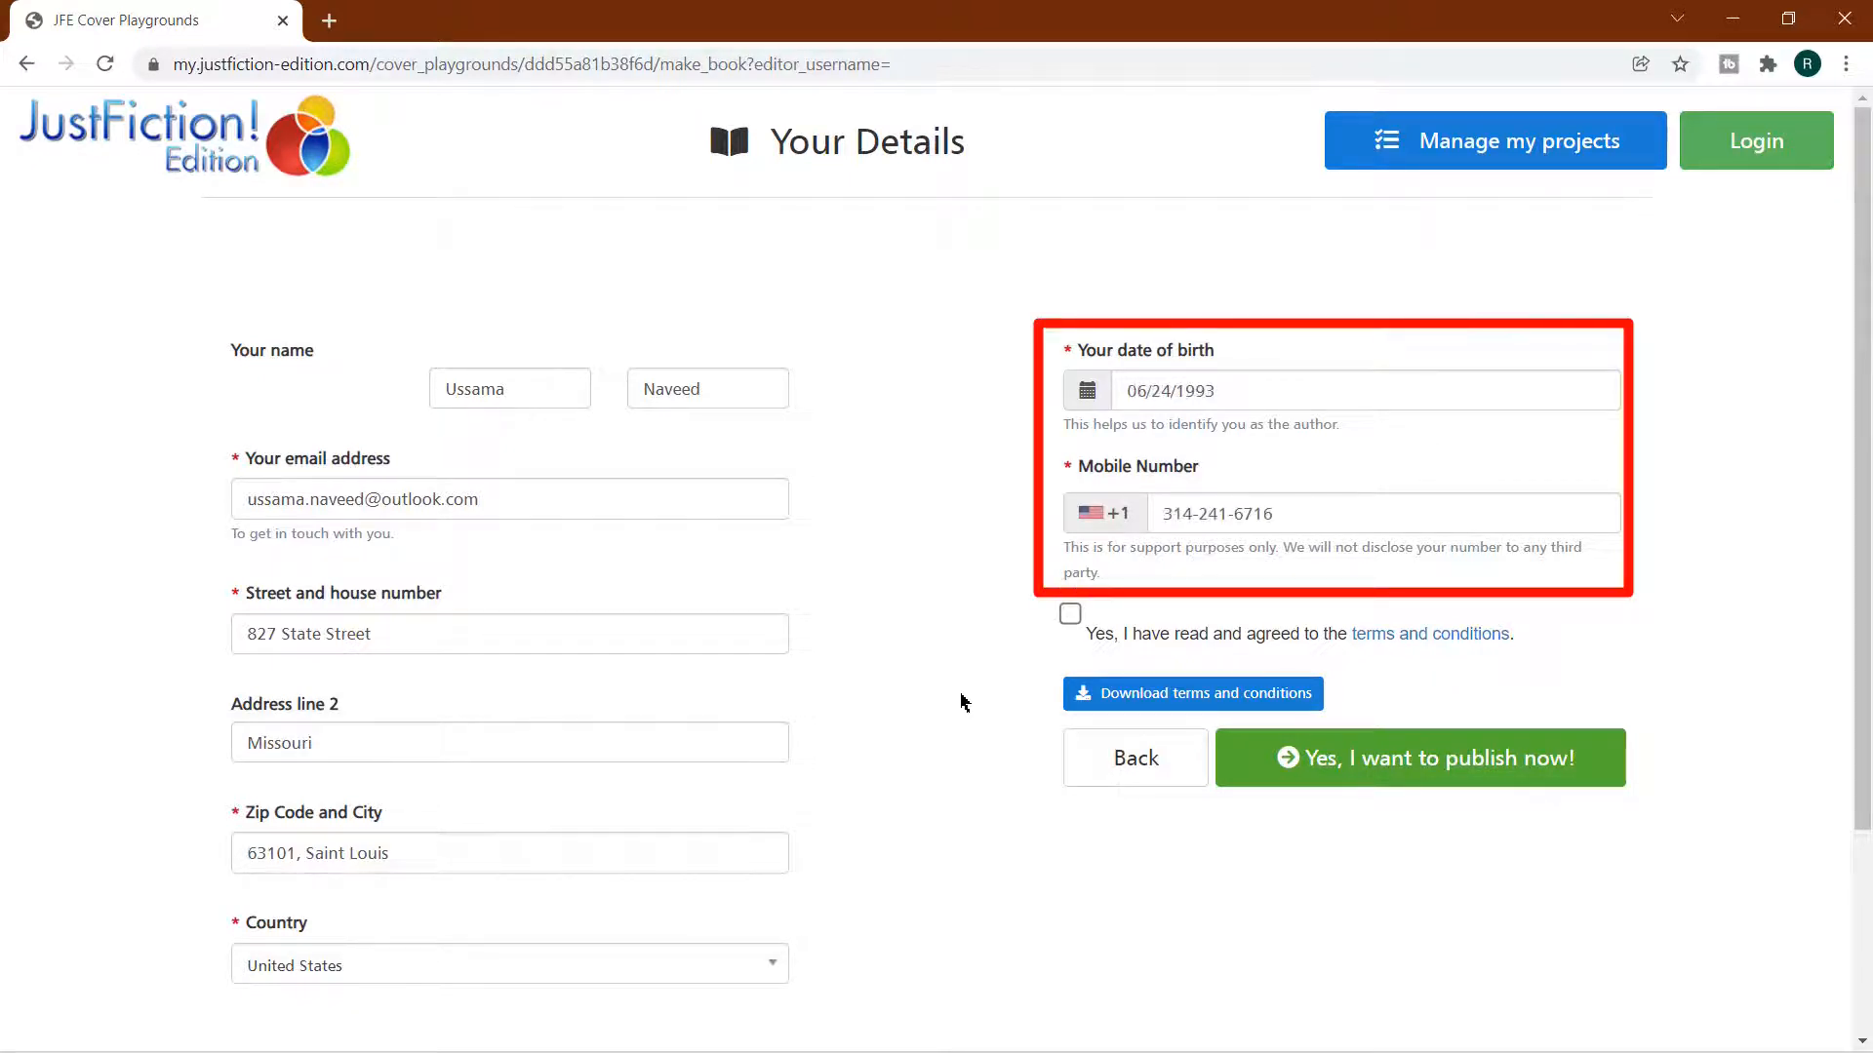
Agree to the terms and conditions for publishing the book
left_click(1070, 615)
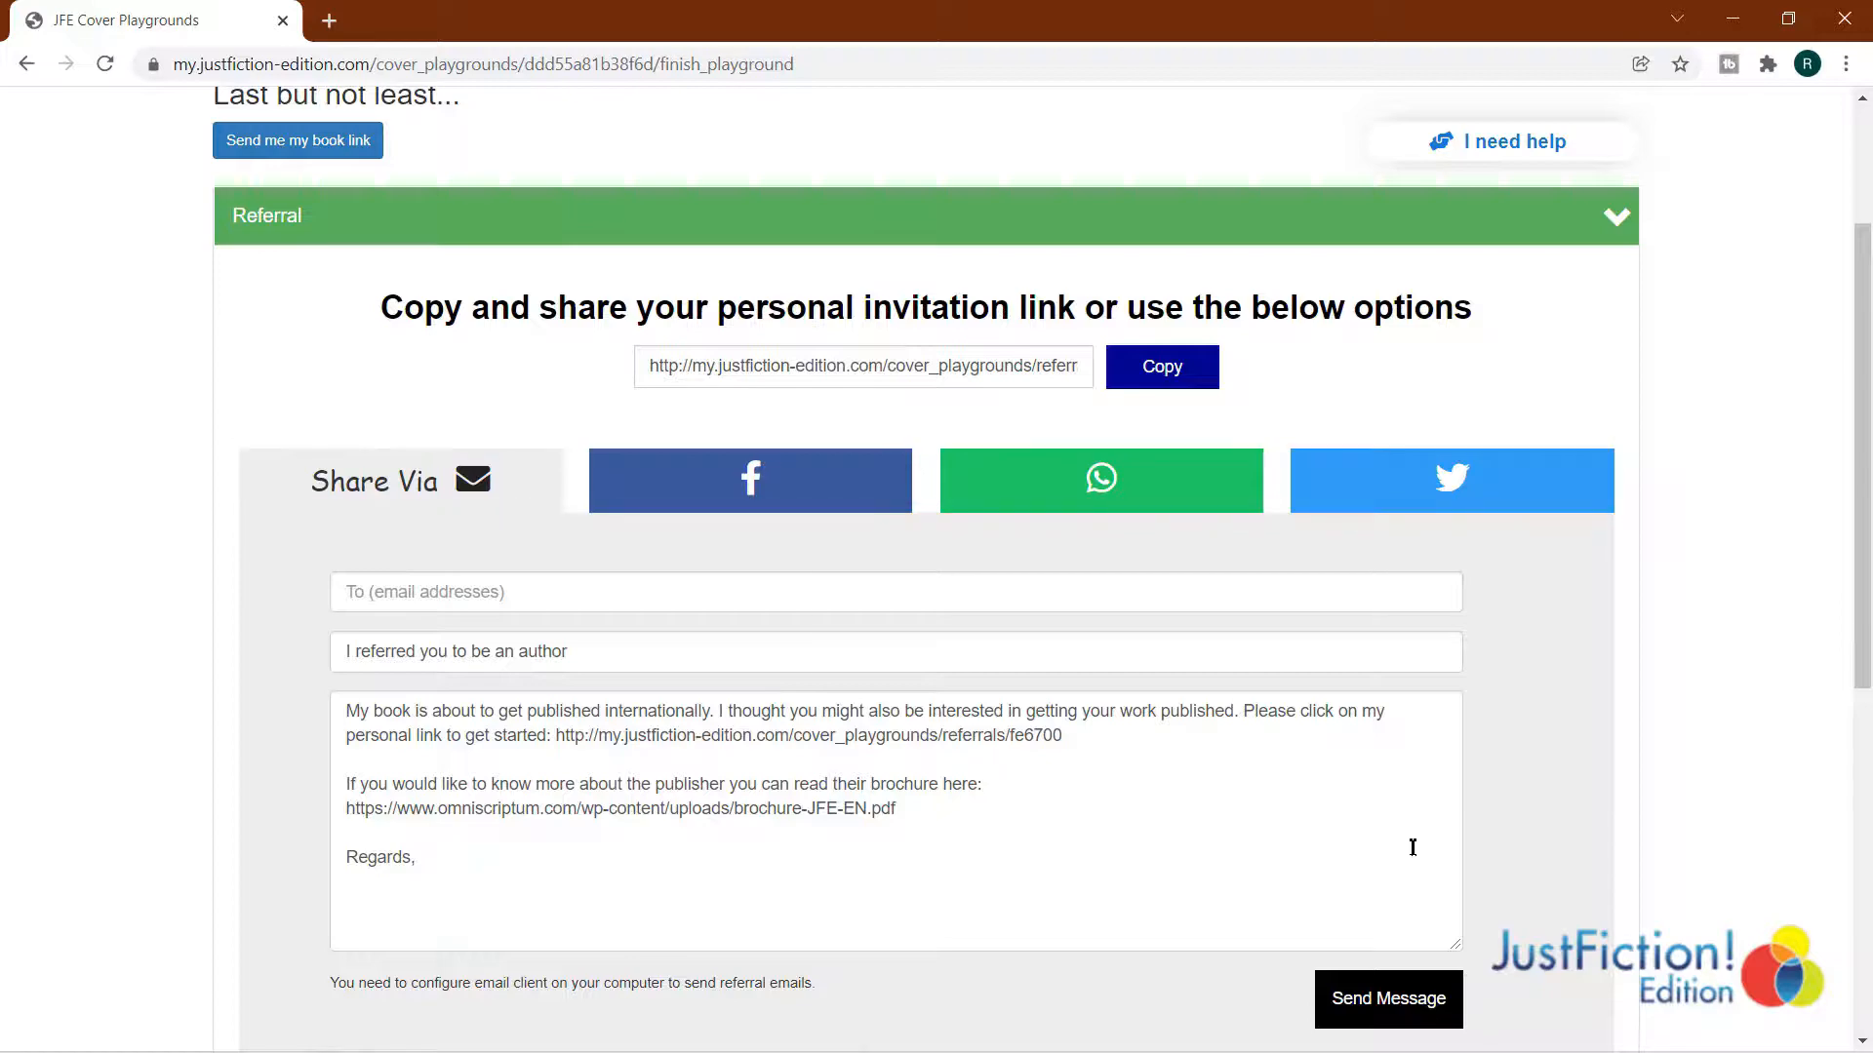
Examine the digital marketing subscription plans for authors, and open the section on printing copies of the book
scroll(1412, 848, "down", 5)
left_click(1607, 746)
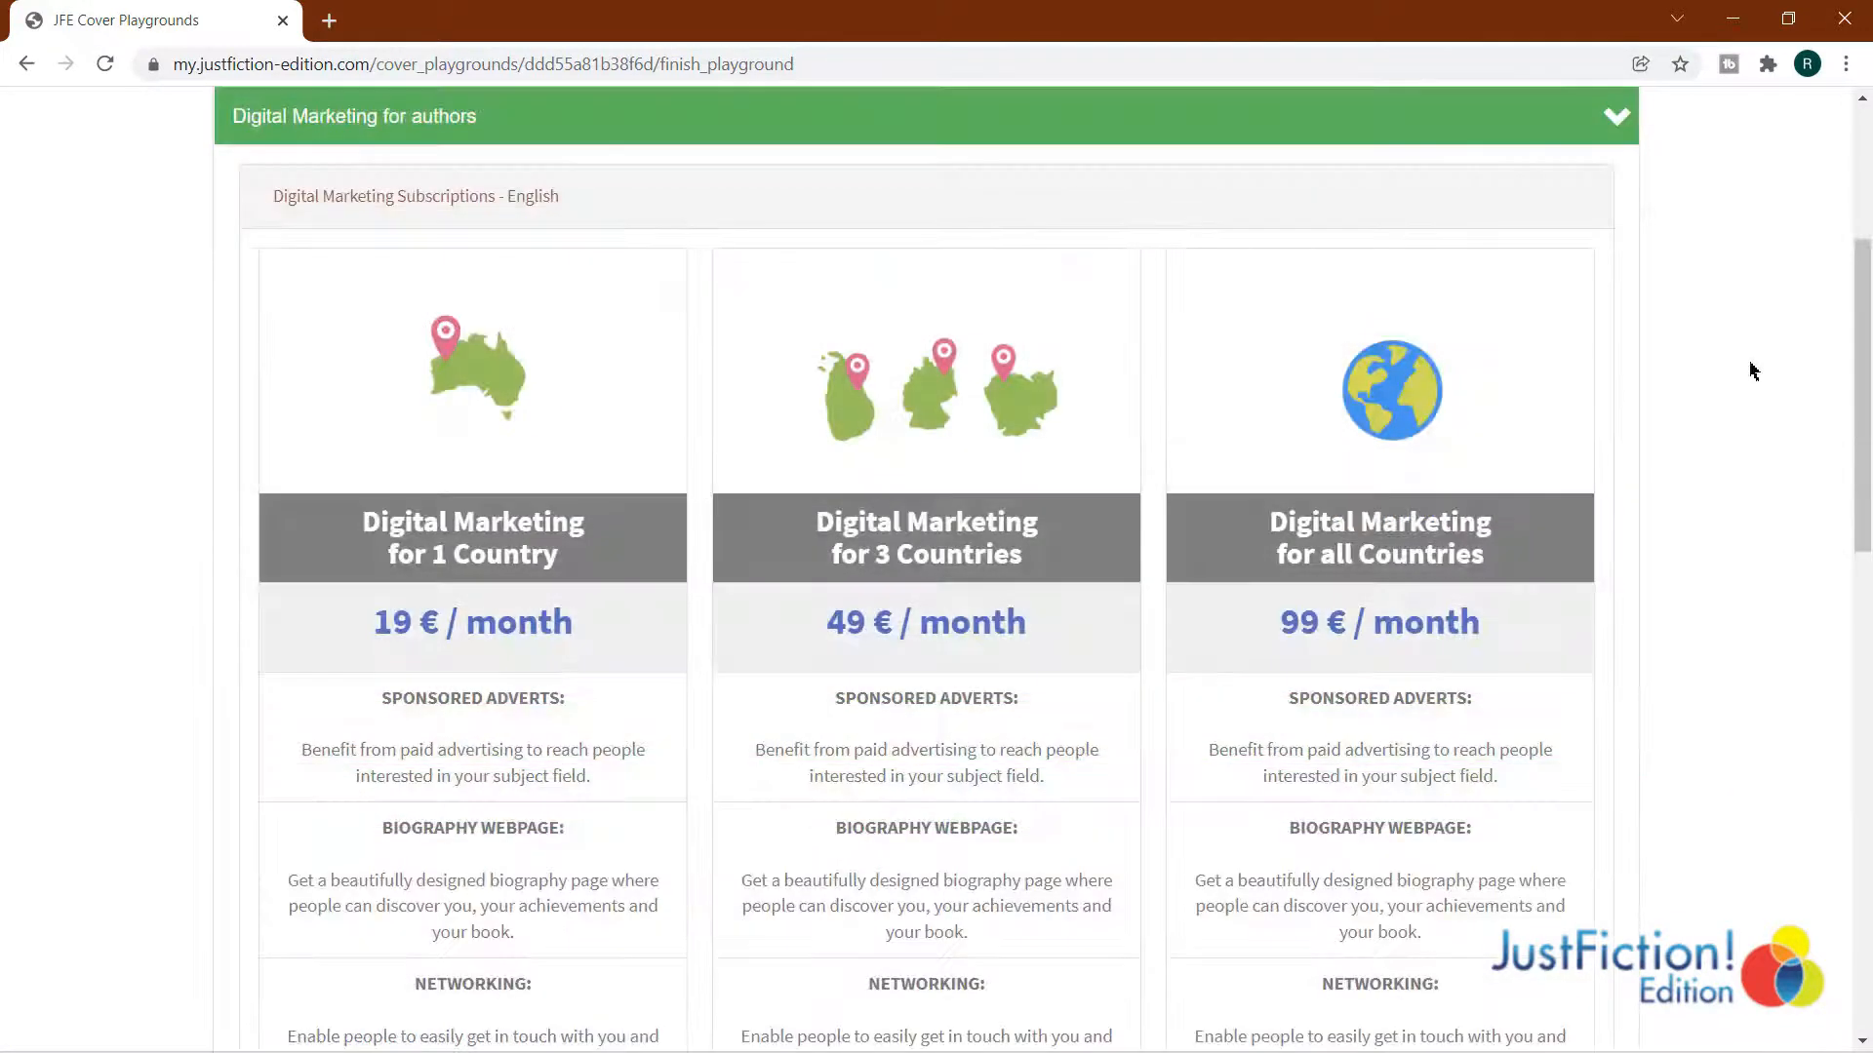
scroll(1748, 382, "down", 5)
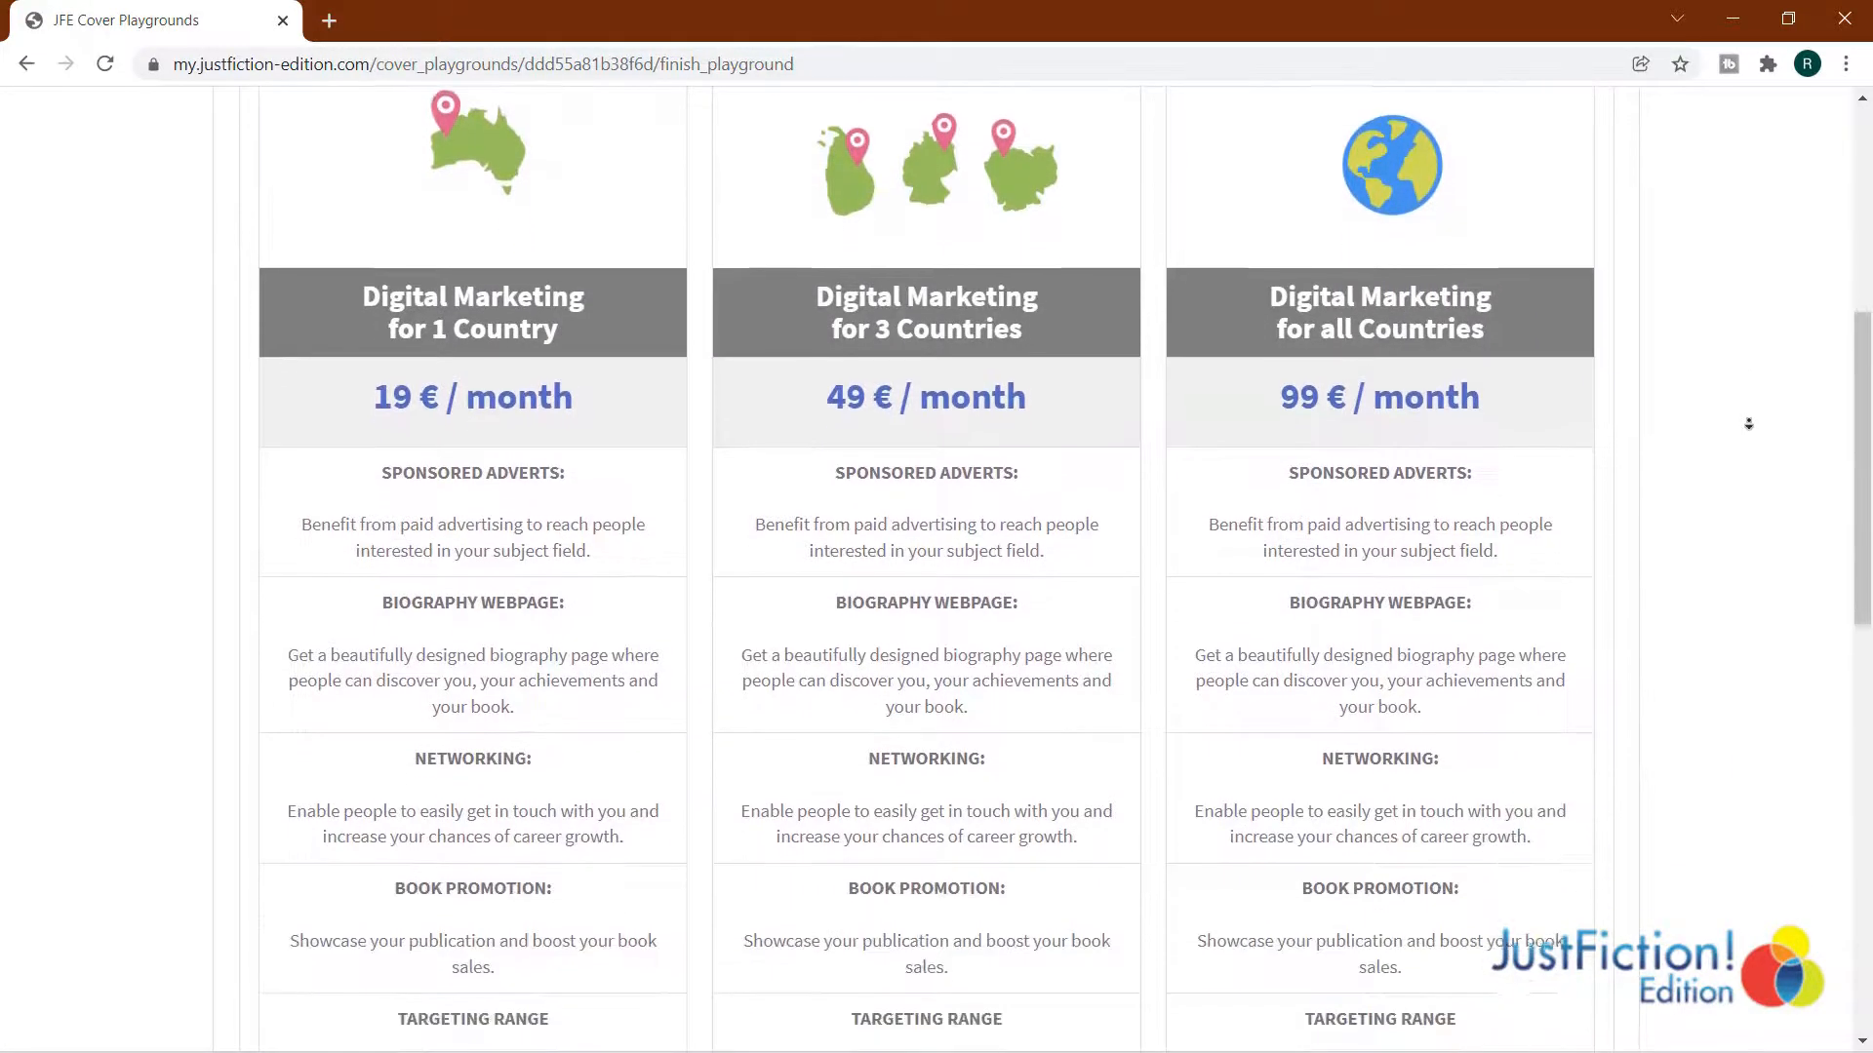
scroll(1748, 436, "down", 7)
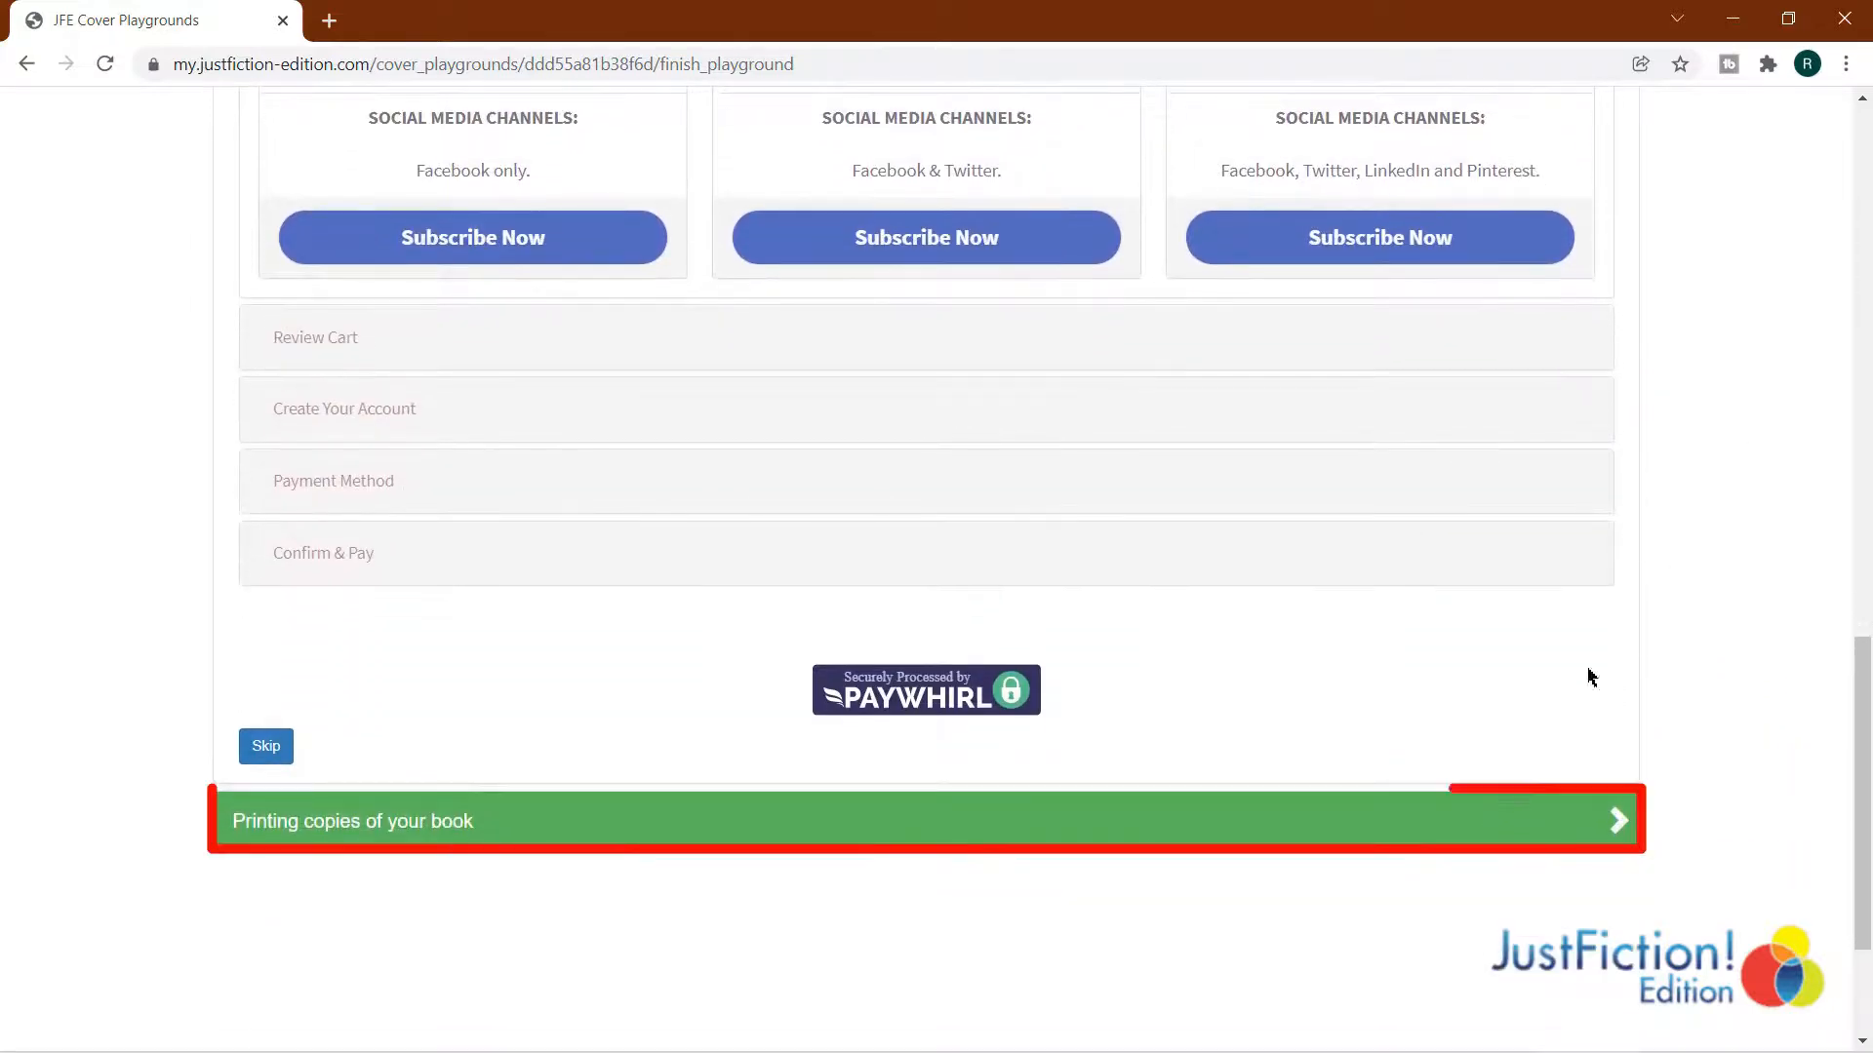
left_click(1492, 837)
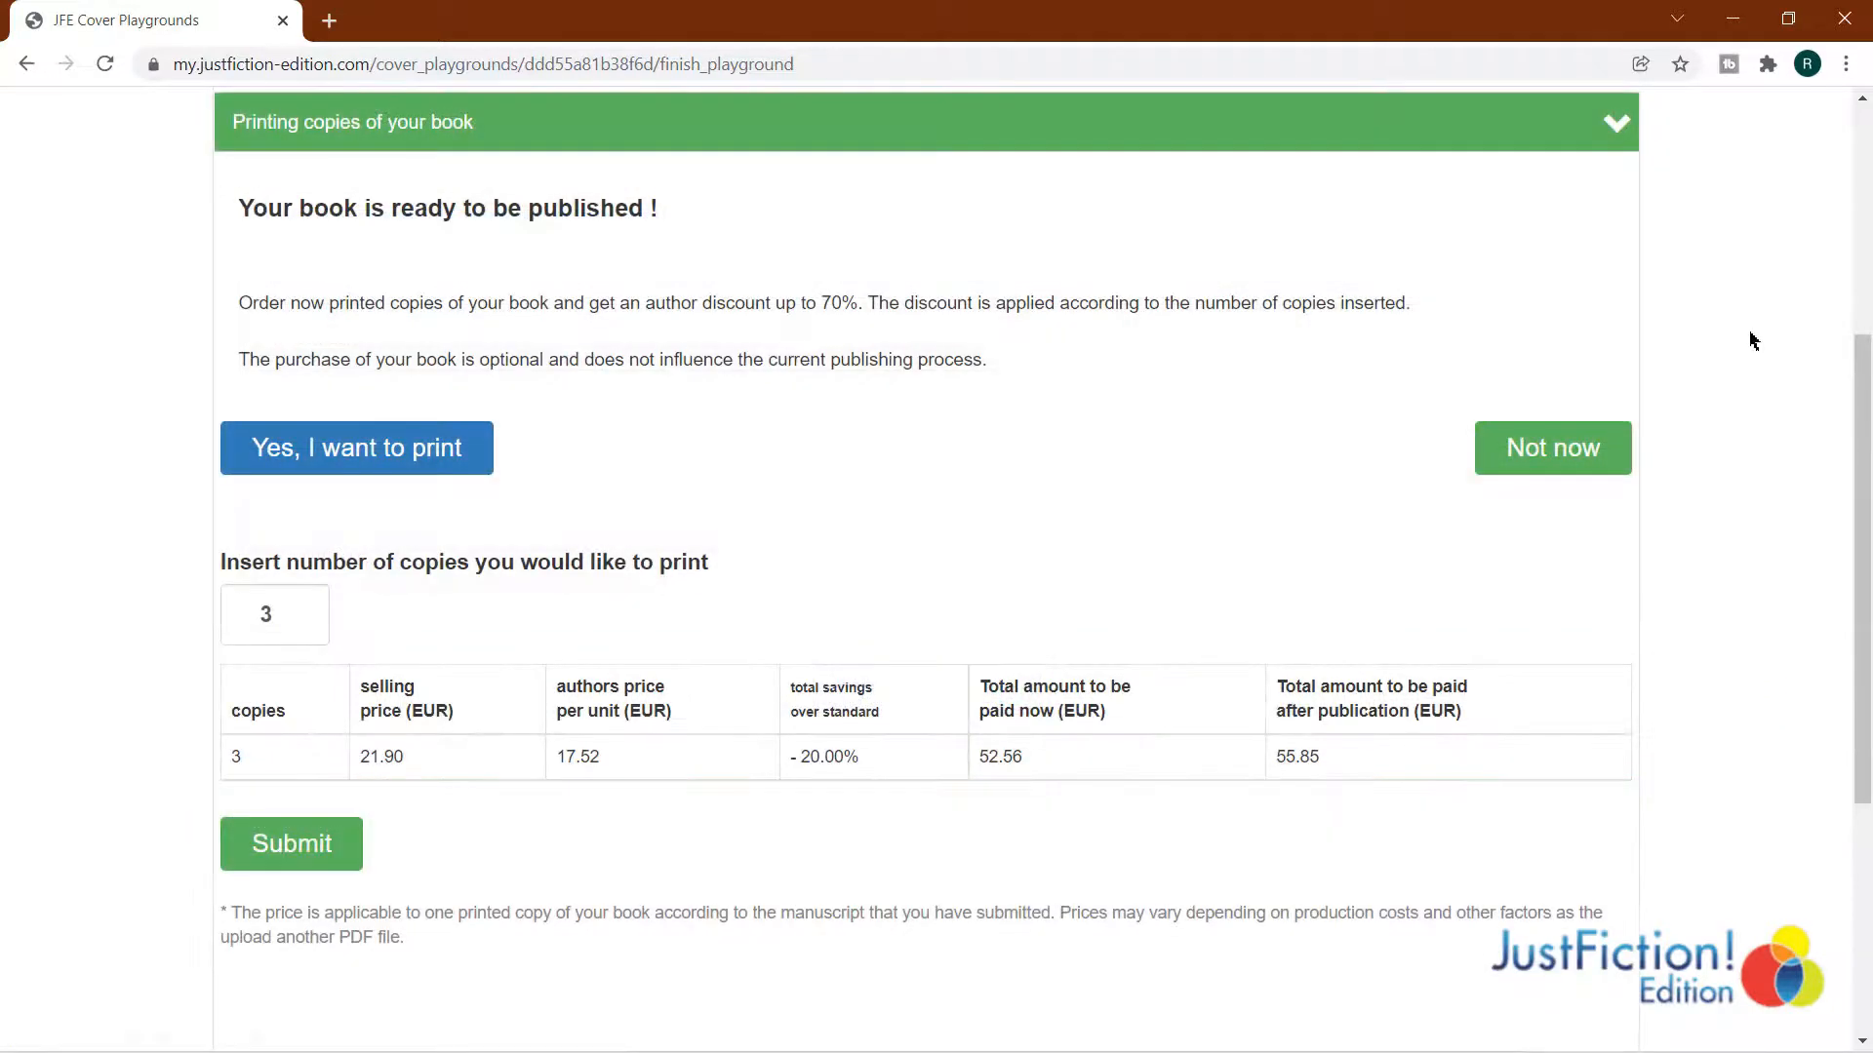